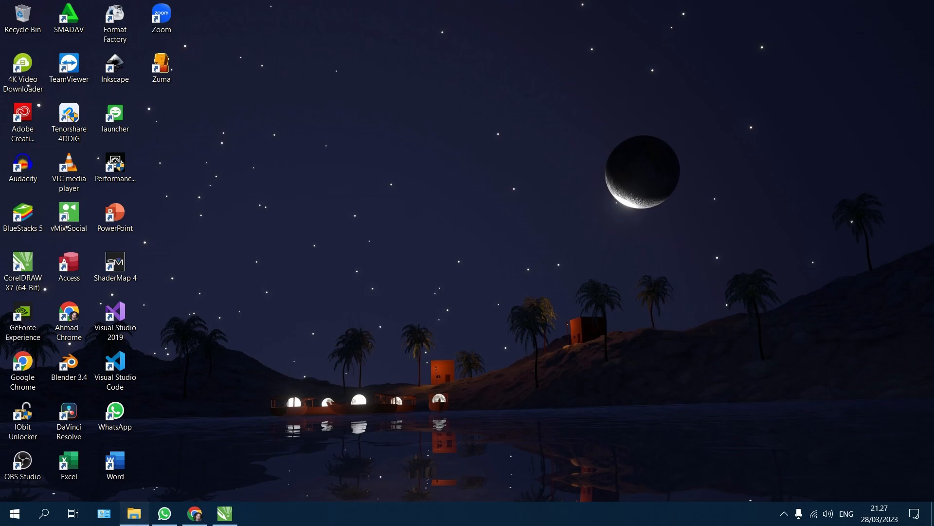
Open the Font.rar archive on drive F, look through the fonts it contains, and close it
left_click(134, 513)
double_click(144, 253)
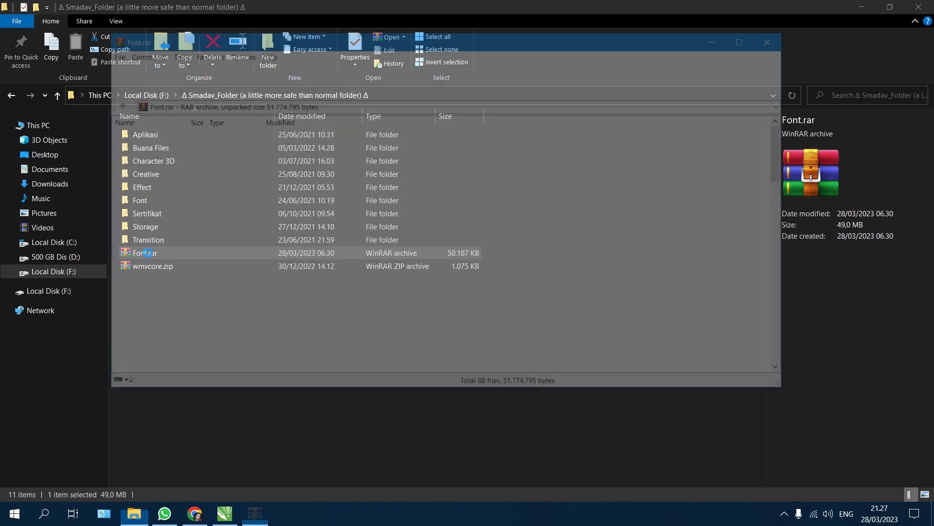
scroll(154, 259, "down", 8)
scroll(153, 260, "down", 14)
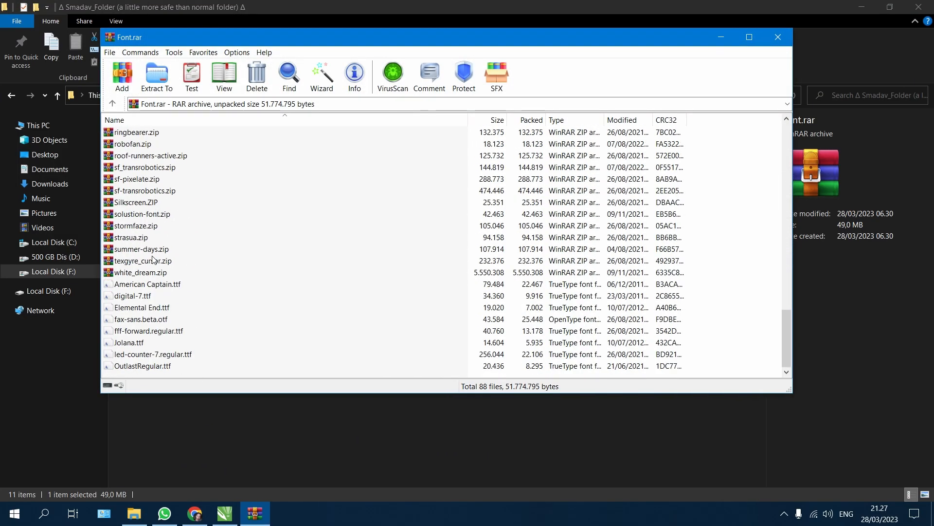
left_click_drag(307, 31, 270, 75)
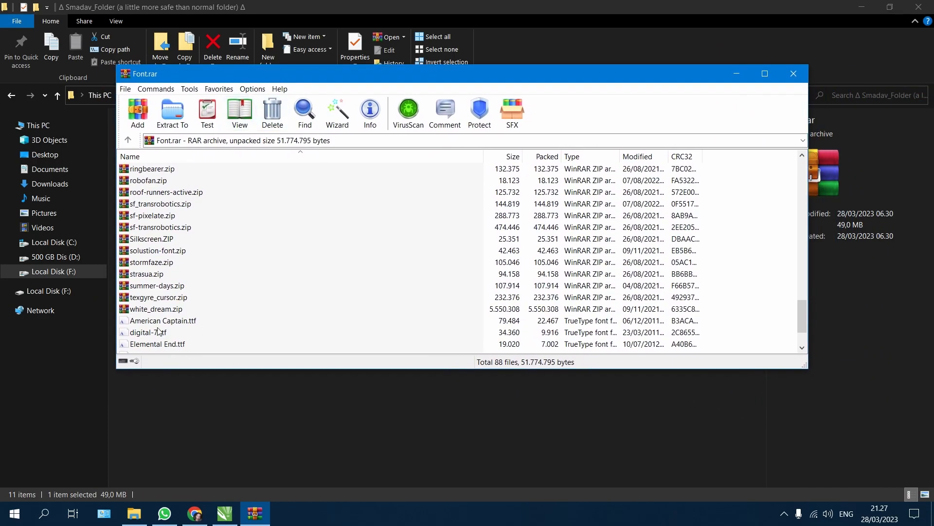
scroll(155, 318, "down", 2)
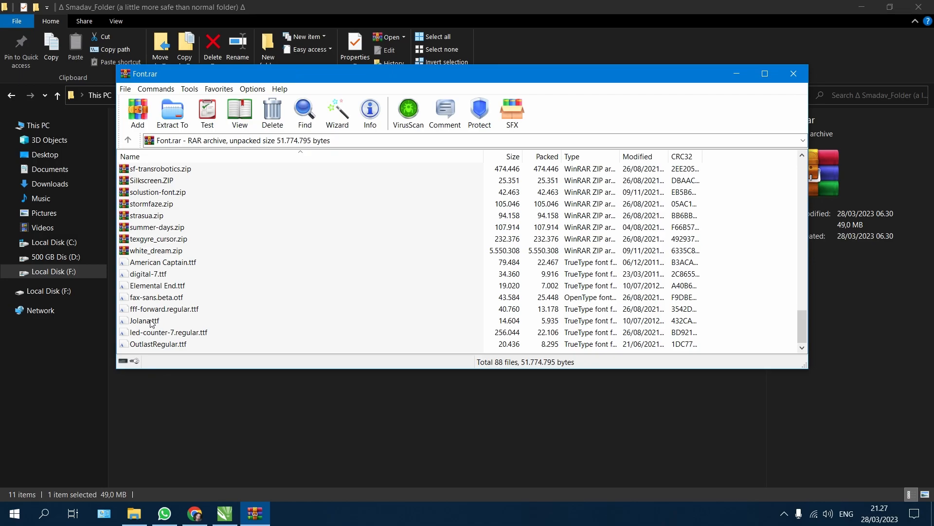
left_click(790, 77)
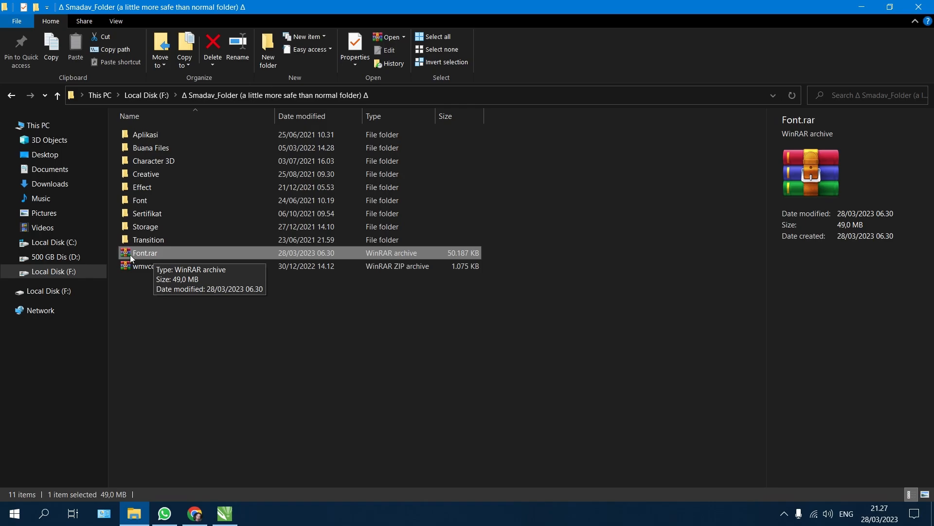
Open HIGHSPEED.TTF from high-speed.zip inside the Font.rar archive to preview the font
double_click(165, 255)
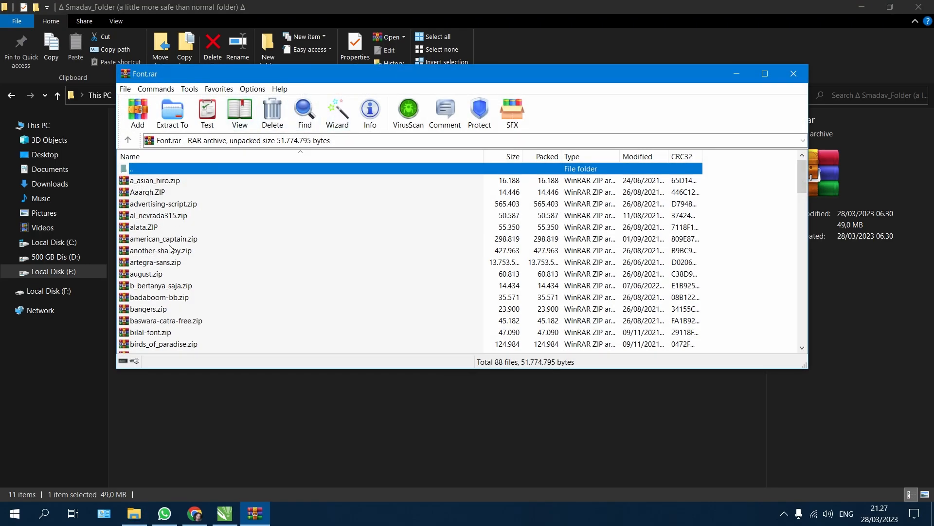
scroll(169, 249, "down", 12)
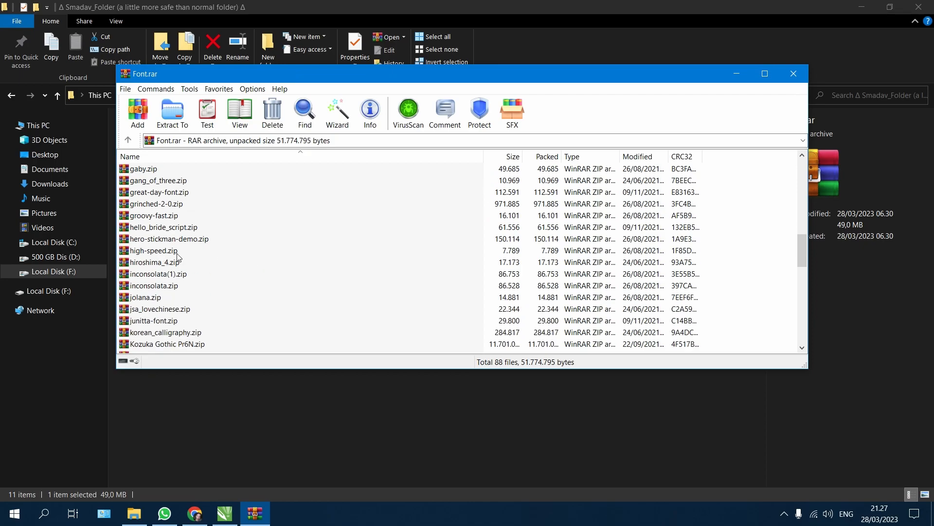
double_click(168, 251)
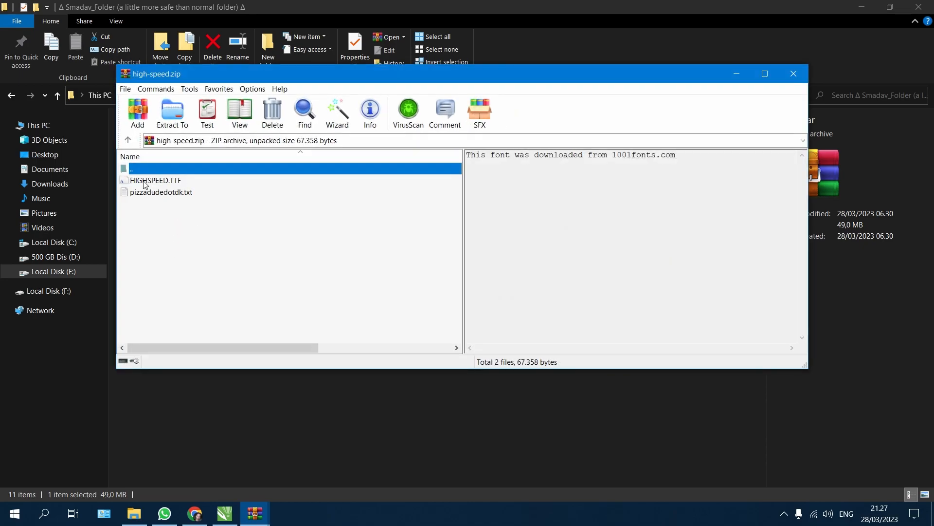
double_click(144, 182)
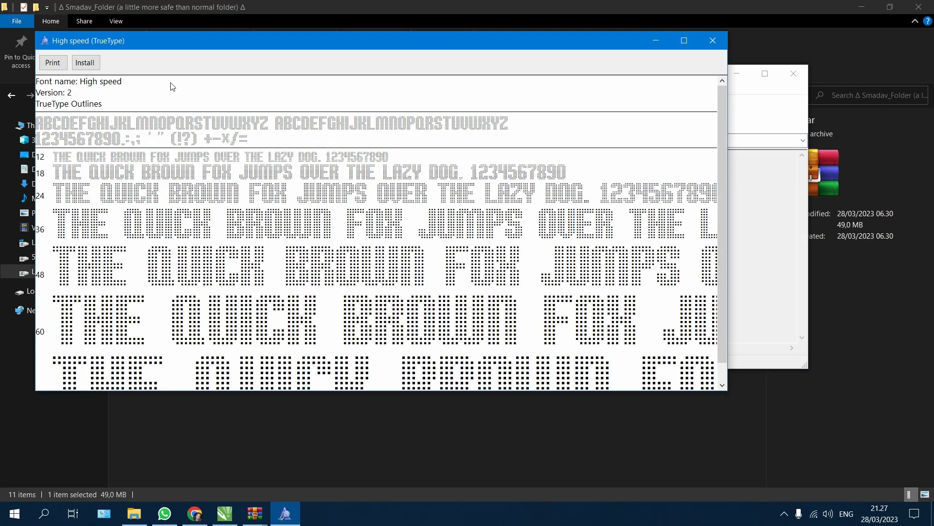
Install the High speed font, and close its preview and both archive windows
left_click(85, 66)
left_click(714, 41)
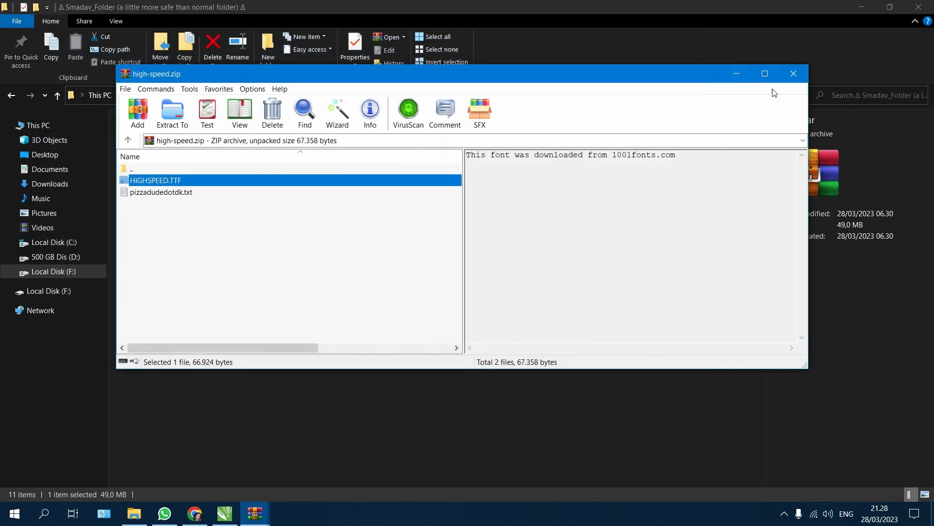
left_click(794, 75)
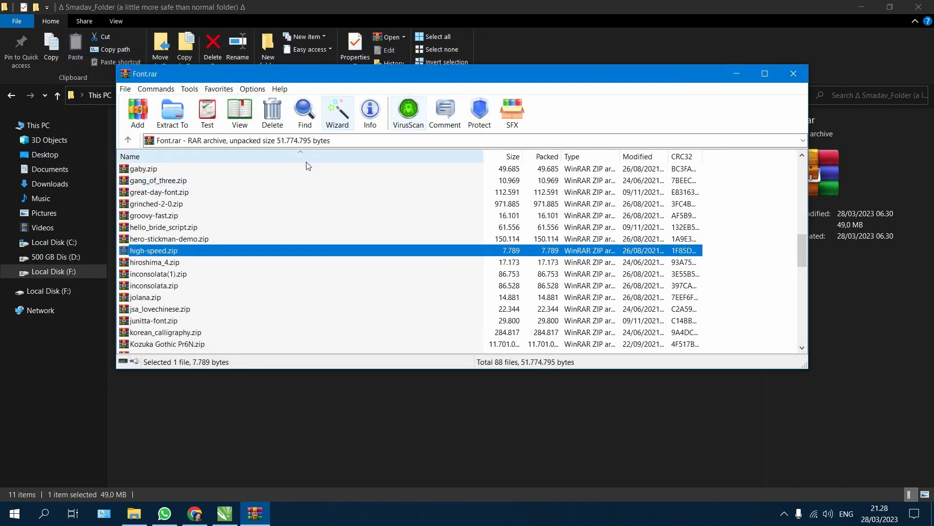
left_click(793, 77)
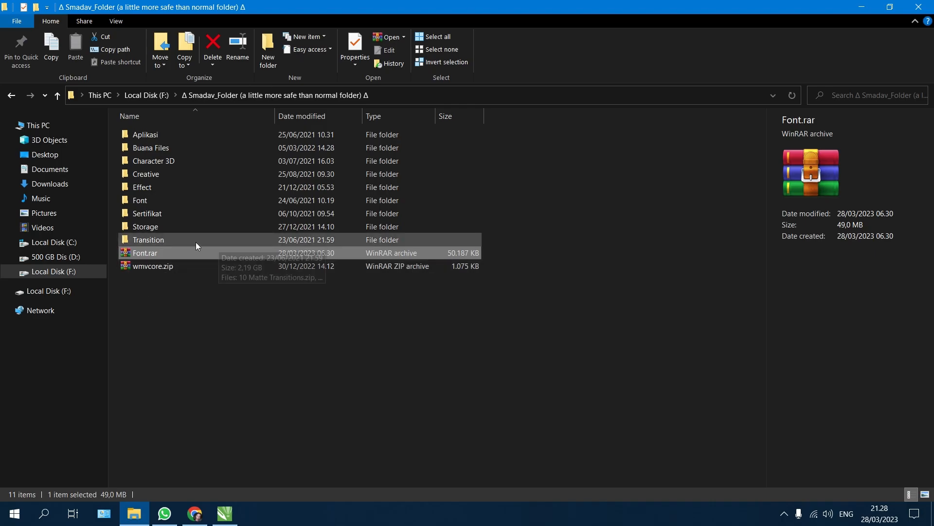
Reopen Font.rar, review its font list down to the loose TTF files, and close the archive
double_click(167, 253)
scroll(183, 232, "down", 15)
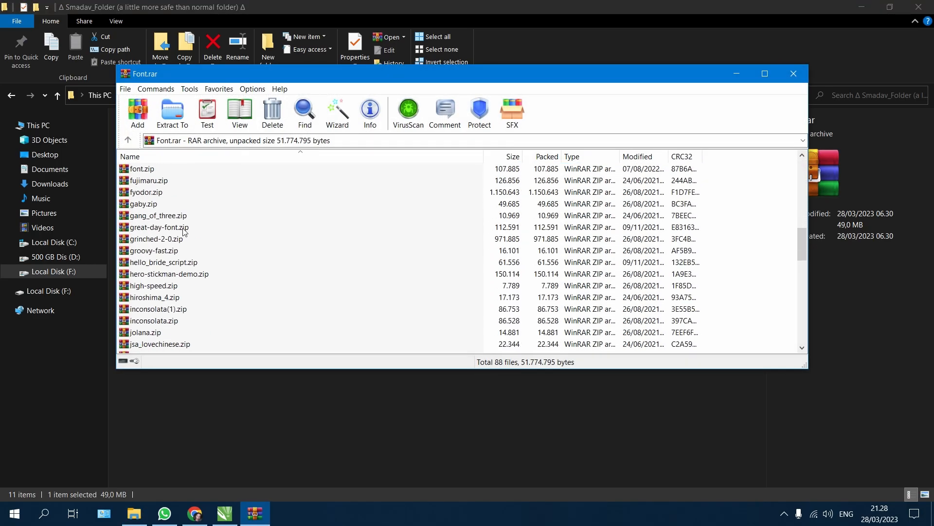
scroll(183, 232, "down", 3)
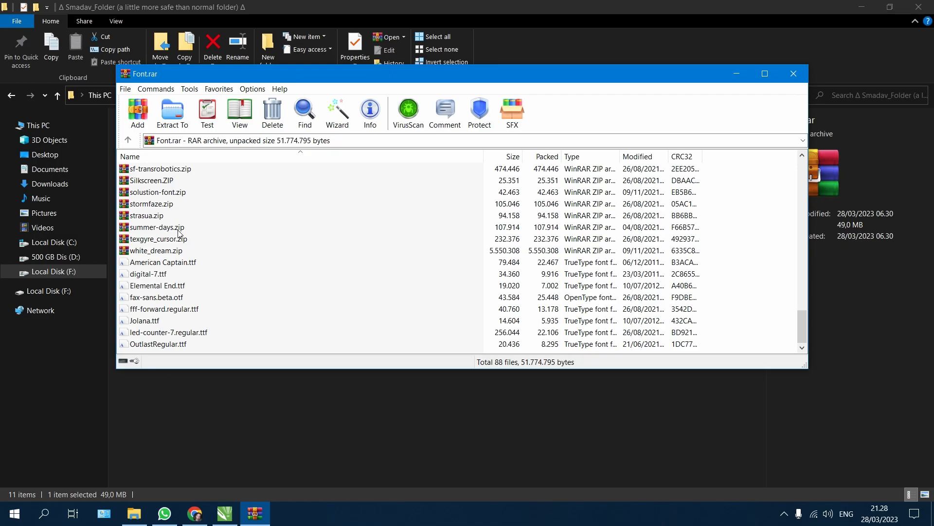
left_click(793, 75)
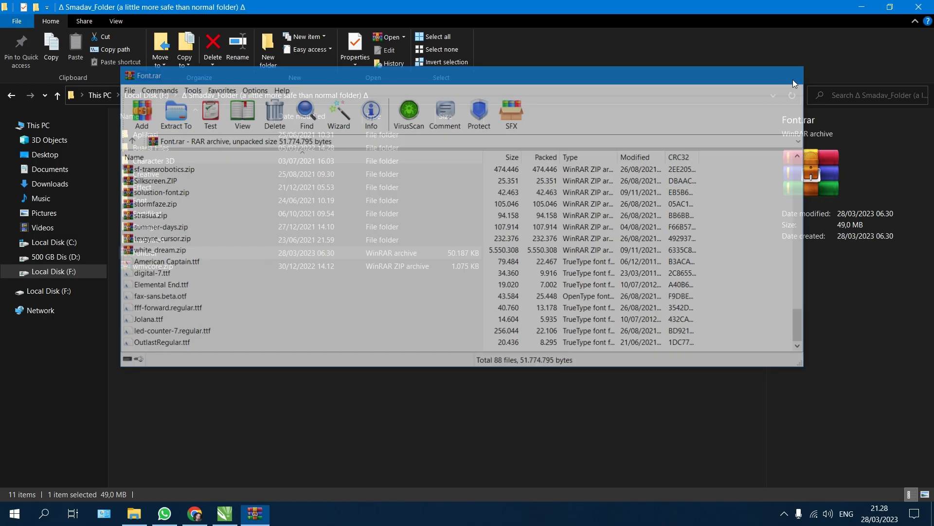
Switch to Chrome, search Google for "Aspek Rasio", and show the image results
left_click(232, 510)
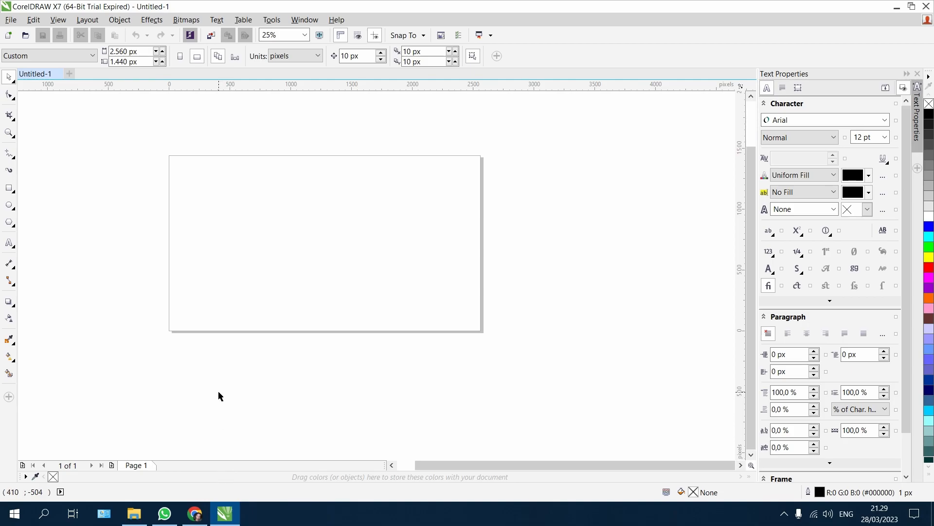
key("alt+Tab")
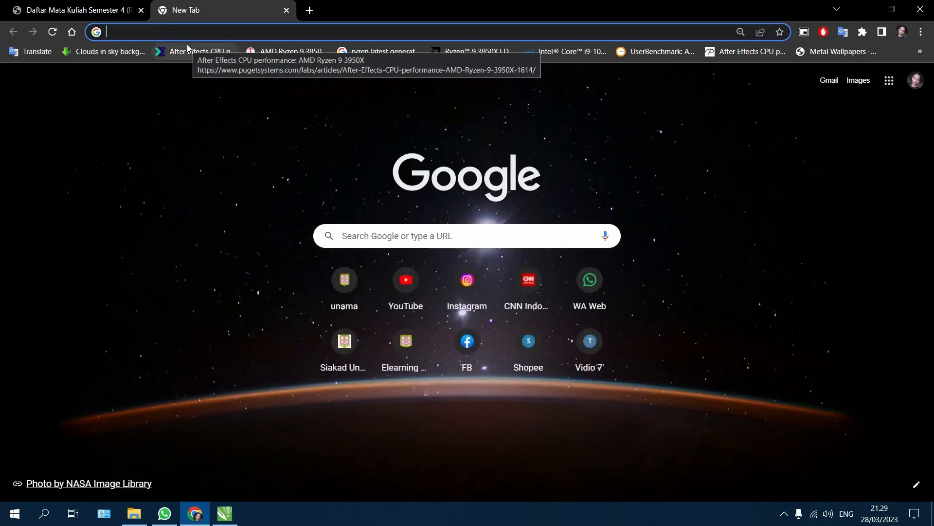
type("Aspek Rasio")
key("Return")
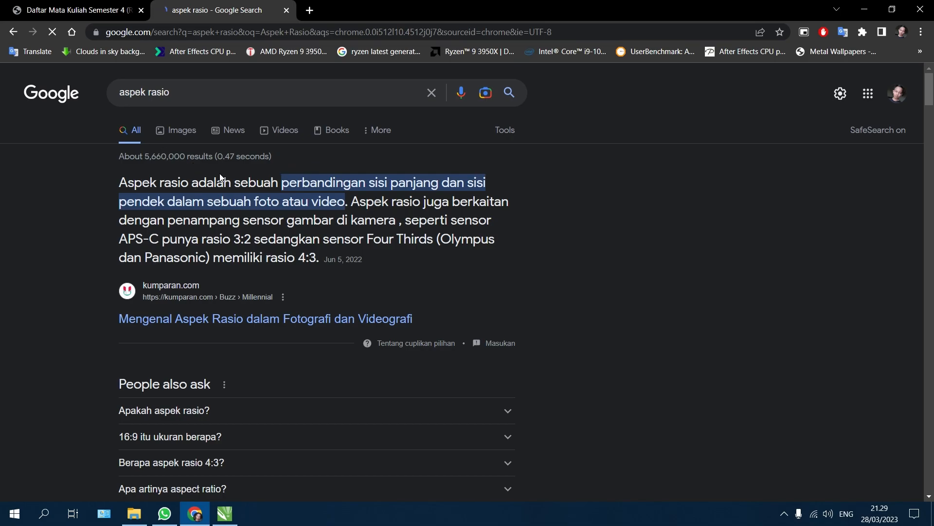
left_click(183, 130)
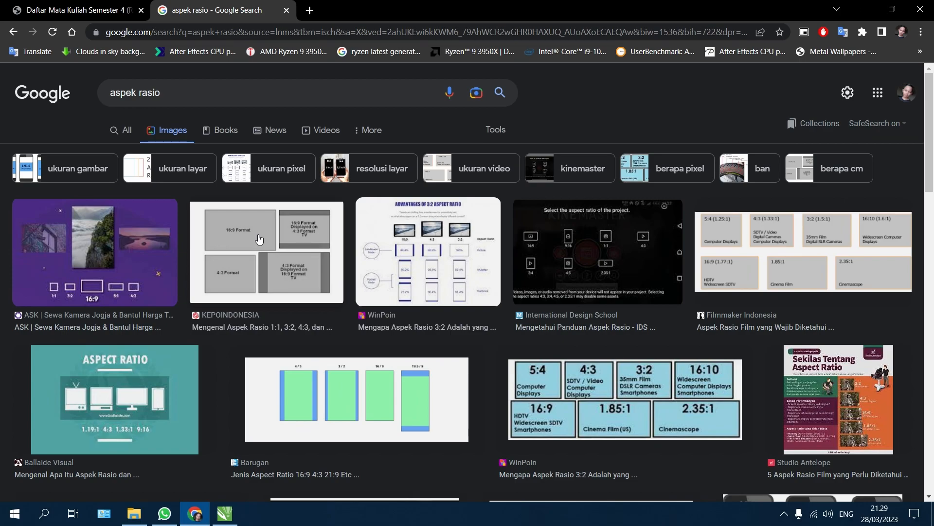
Examine the aspect ratio diagrams in the image results, including the KEPOINDONESIA picture and its related content
left_click(259, 239)
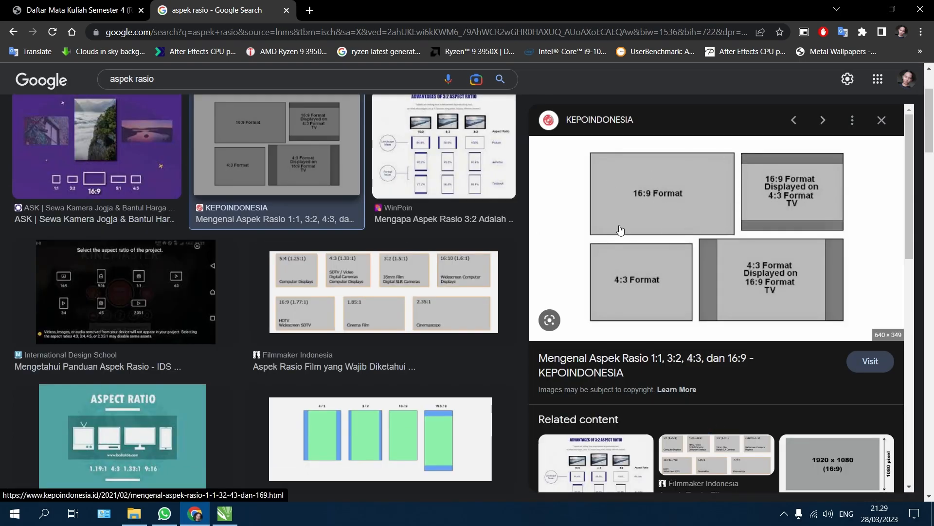
scroll(202, 317, "down", 3)
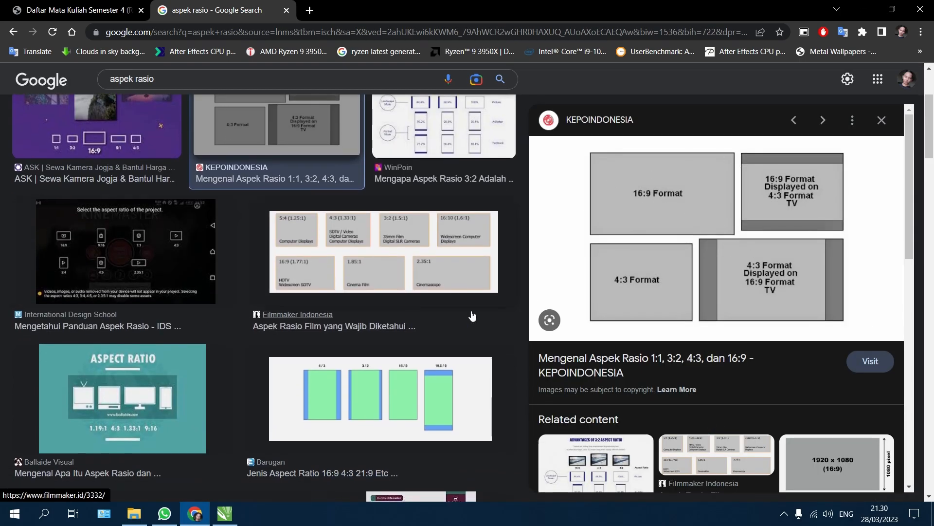
scroll(292, 316, "down", 4)
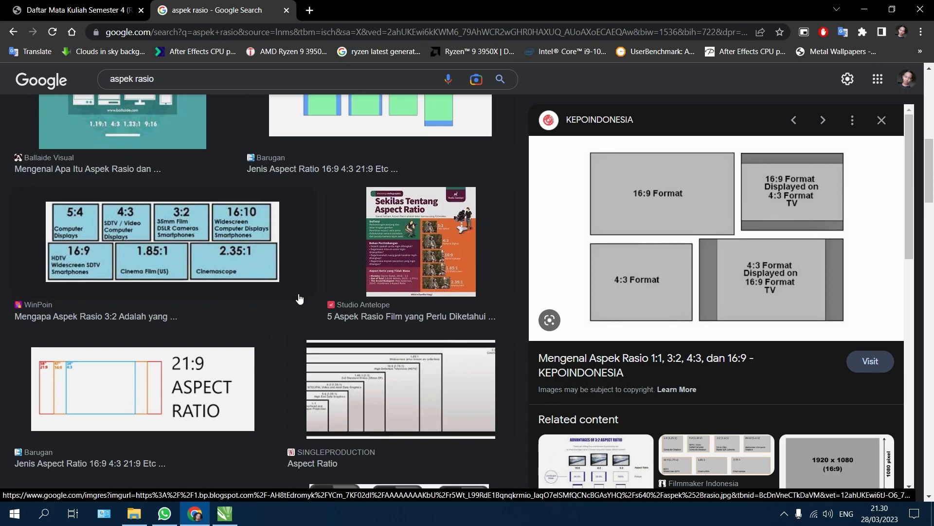
scroll(584, 372, "down", 3)
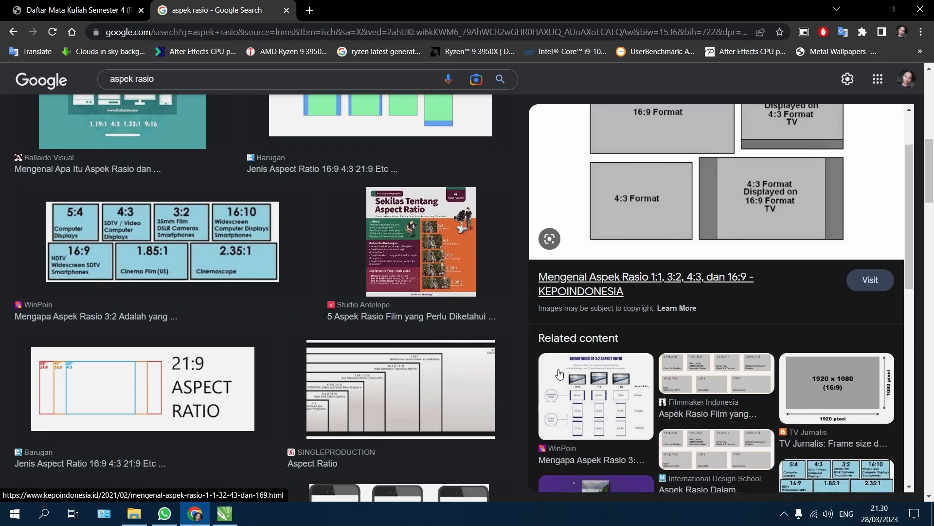
scroll(389, 363, "up", 10)
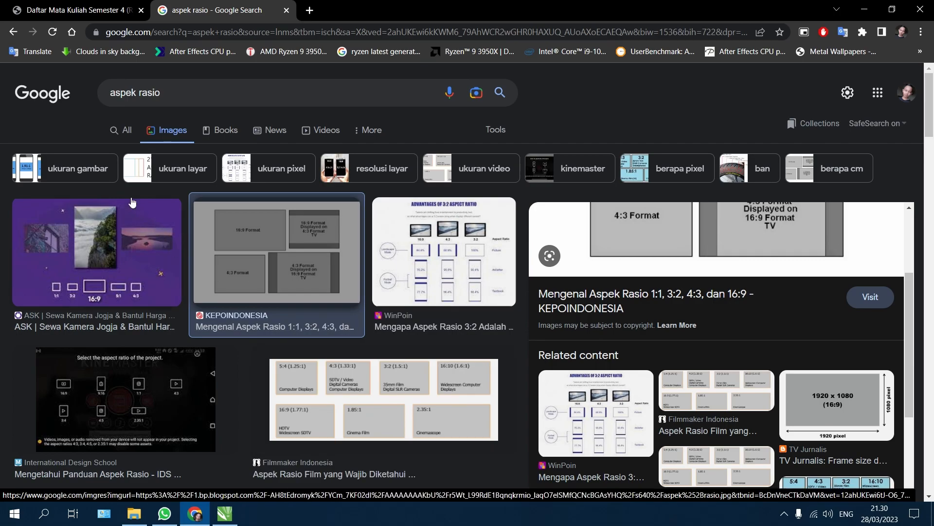
left_click(122, 130)
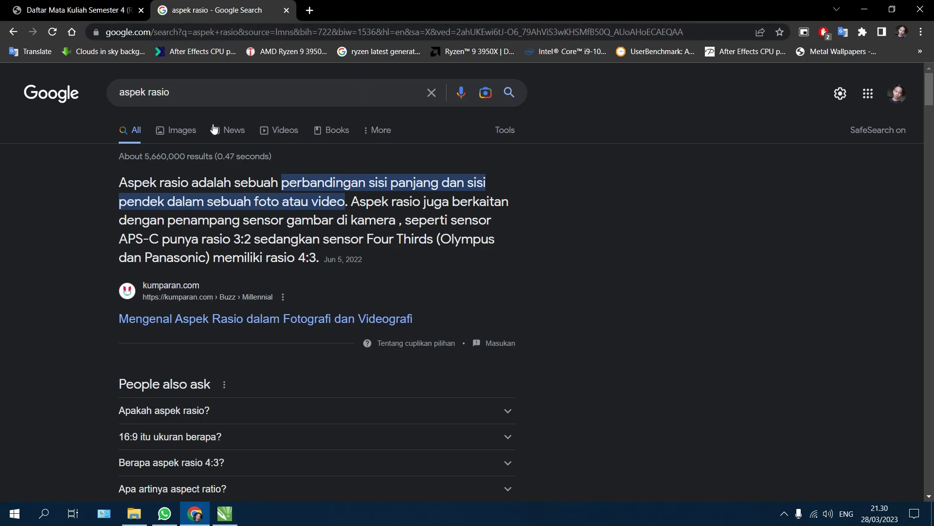
left_click(176, 130)
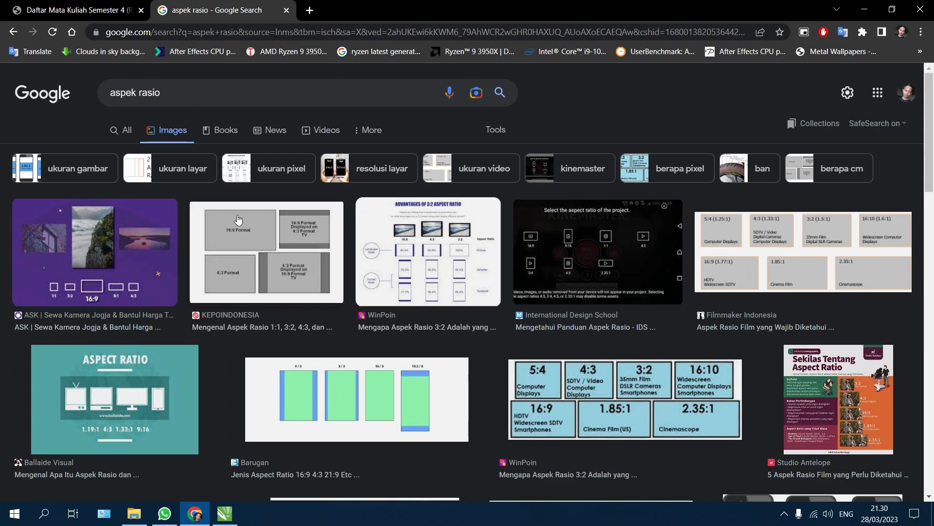
Switch to CorelDRAW and activate the Rectangle tool on the blank page at 50% zoom
left_click(225, 513)
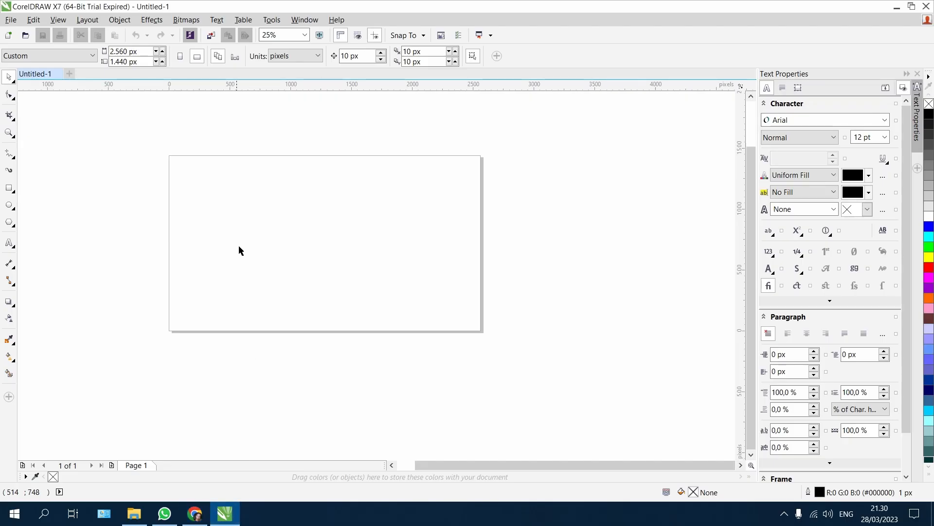
scroll(246, 256, "up", 2)
scroll(345, 253, "down", 2)
scroll(343, 275, "up", 2)
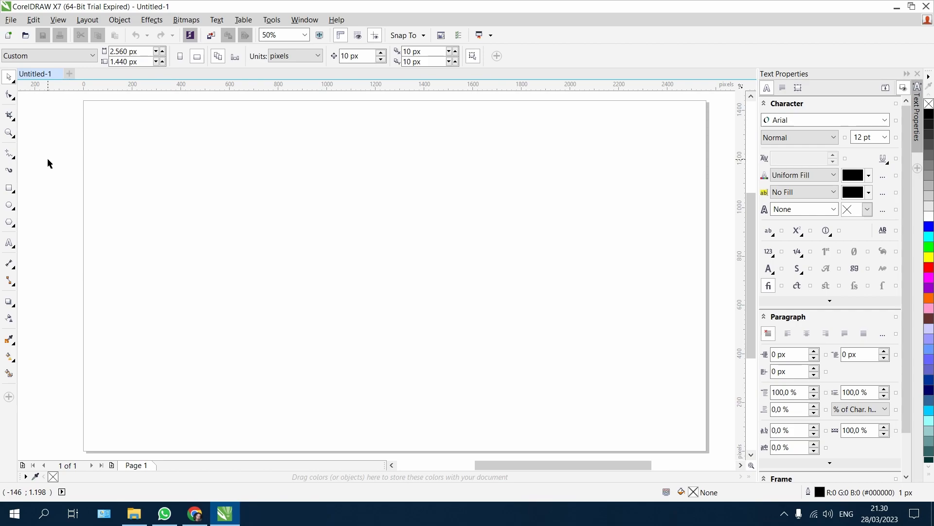
left_click(8, 192)
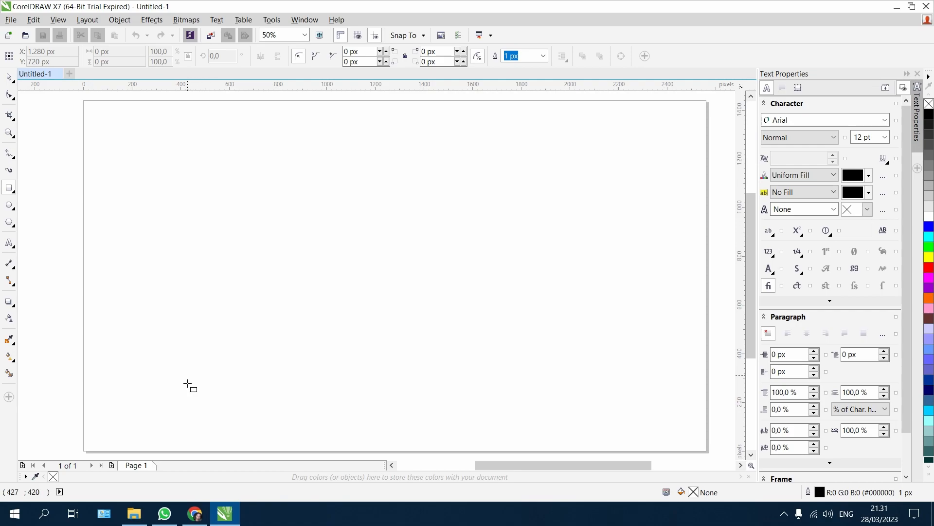
Switch back to Chrome and compare the common screen, film and smartphone aspect ratios in the image results
left_click(195, 514)
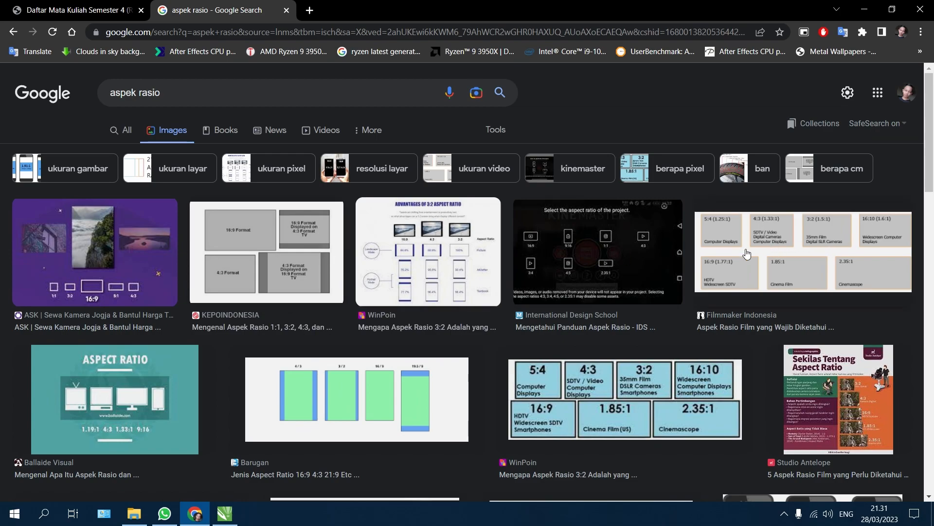
scroll(326, 321, "down", 2)
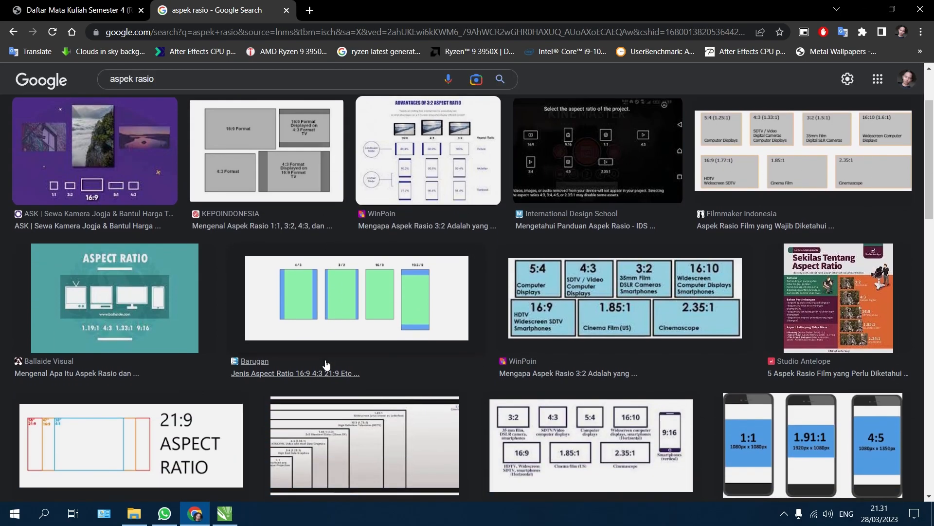
scroll(132, 324, "down", 2)
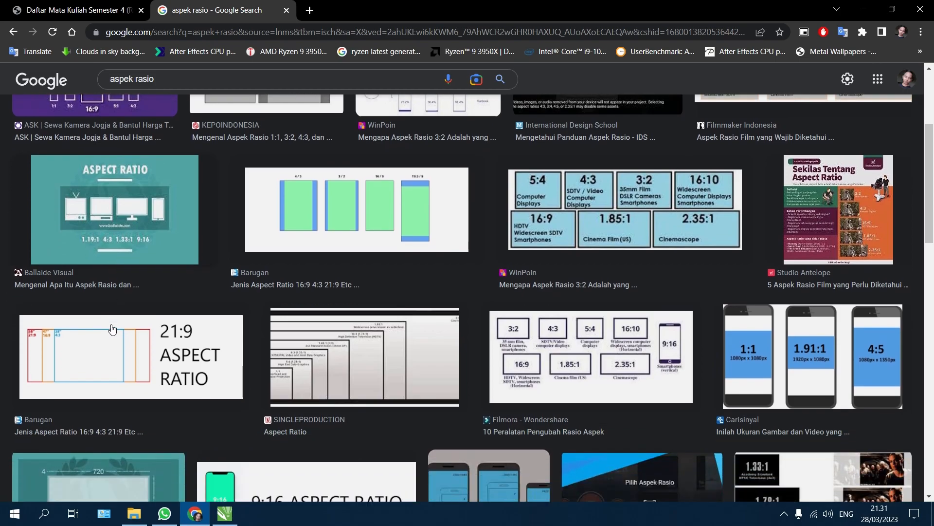
scroll(586, 344, "down", 1)
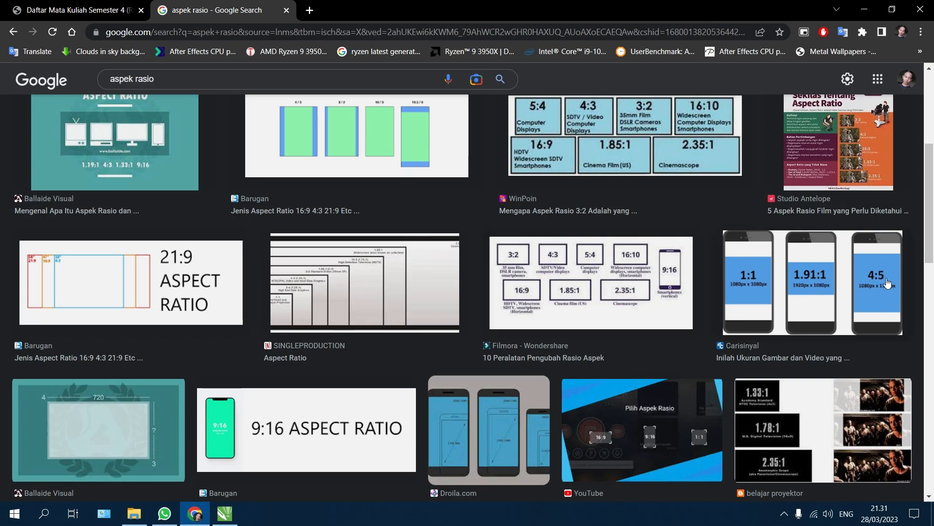
scroll(389, 292, "down", 3)
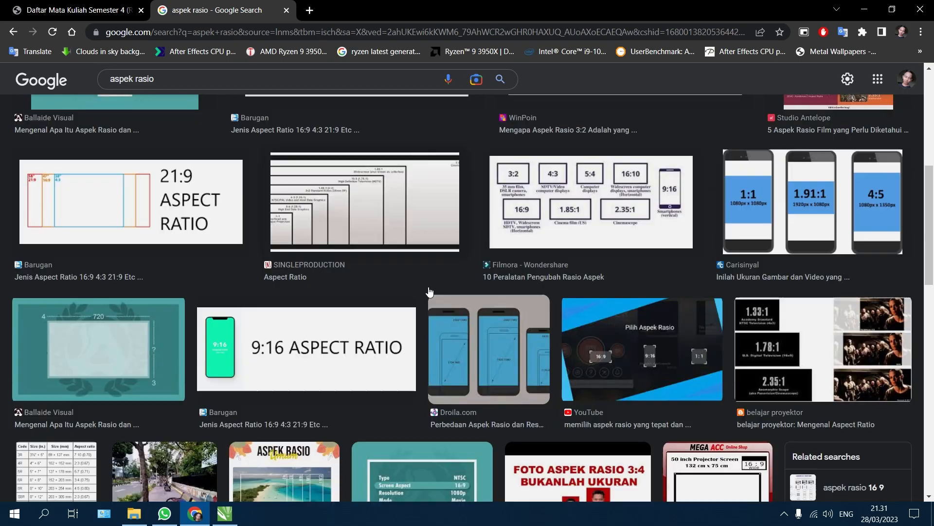
scroll(378, 290, "up", 2)
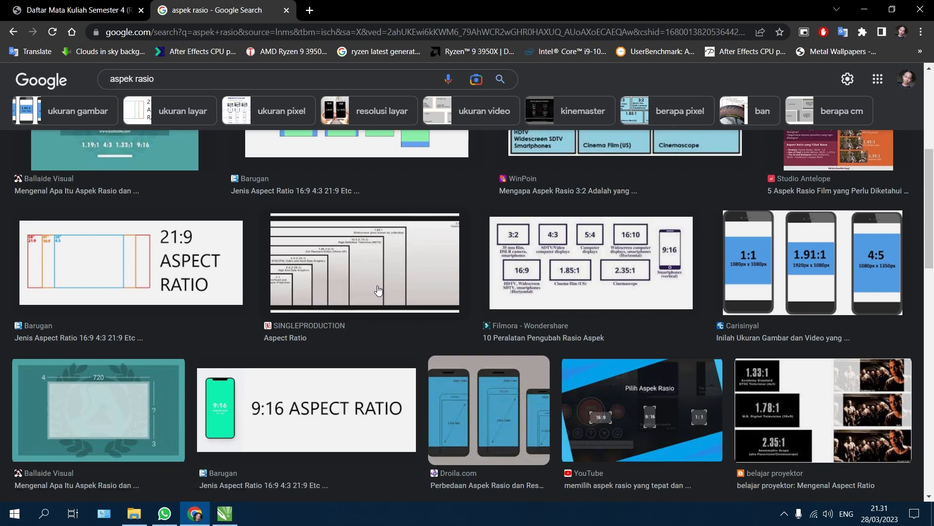
Switch to CorelDRAW and draw a rectangle about 1014 by 728 px near the middle of the page
left_click(224, 513)
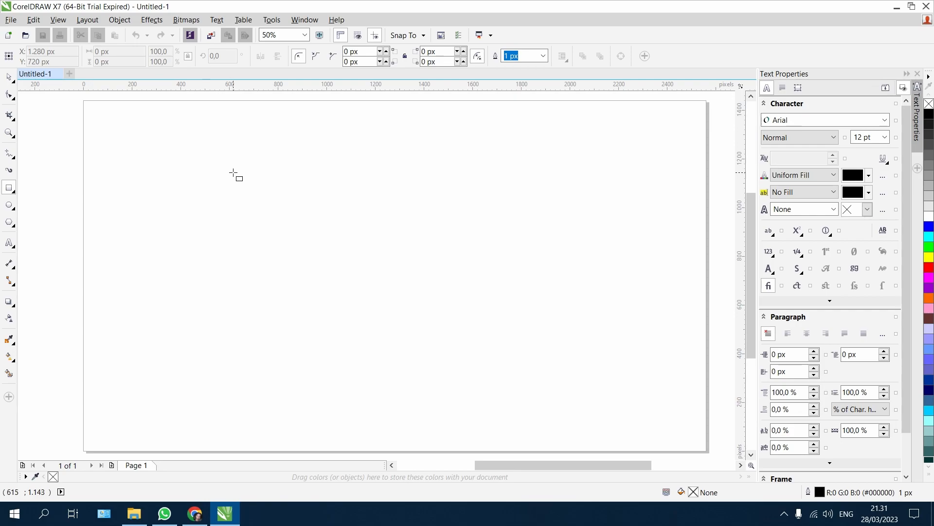
left_click_drag(220, 167, 468, 345)
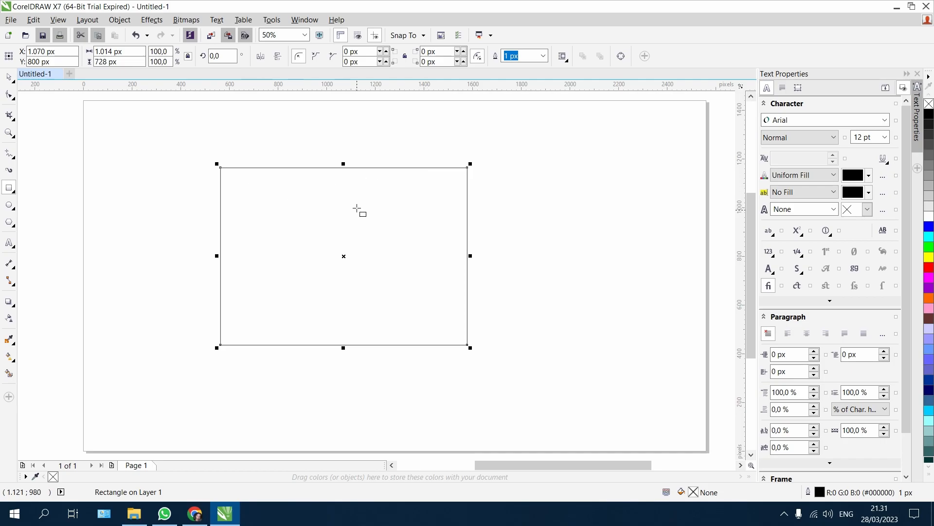
left_click(189, 57)
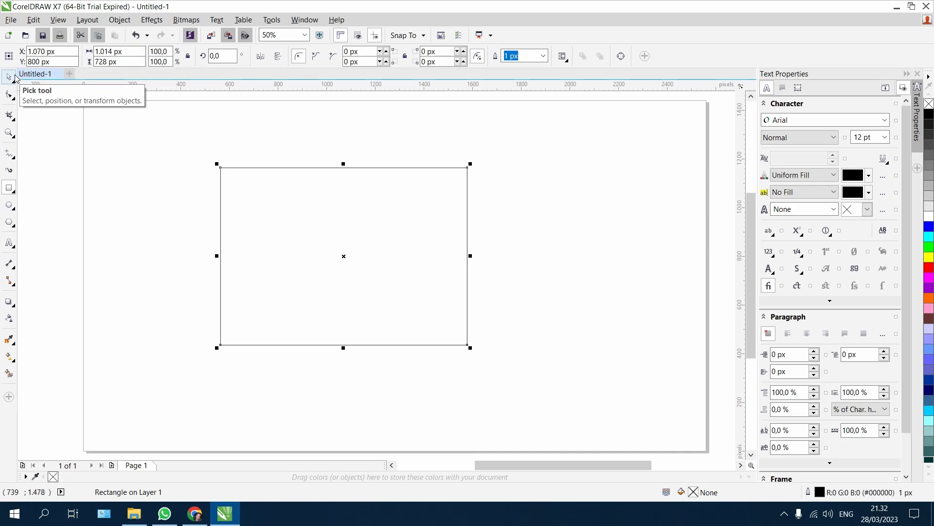
Deselect the rectangle and change the document's measurement units to inches
left_click(203, 152)
left_click(296, 55)
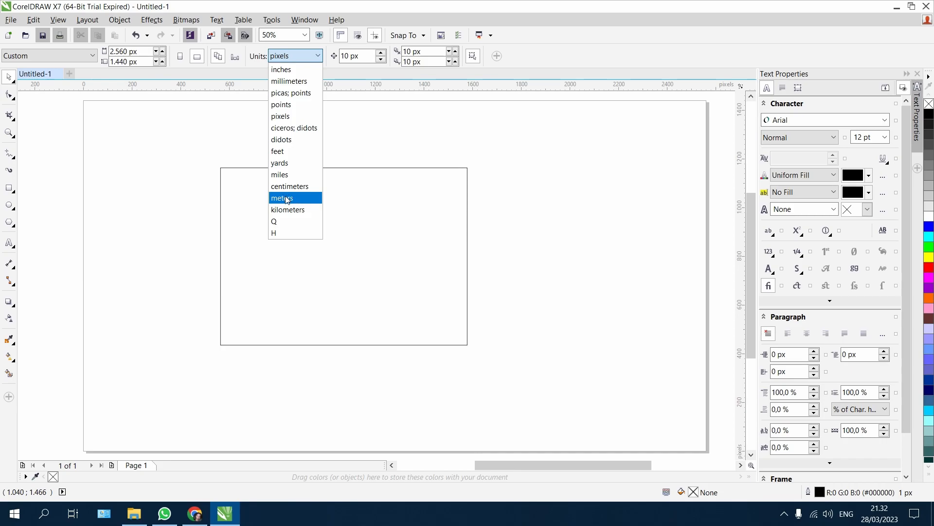
left_click(290, 70)
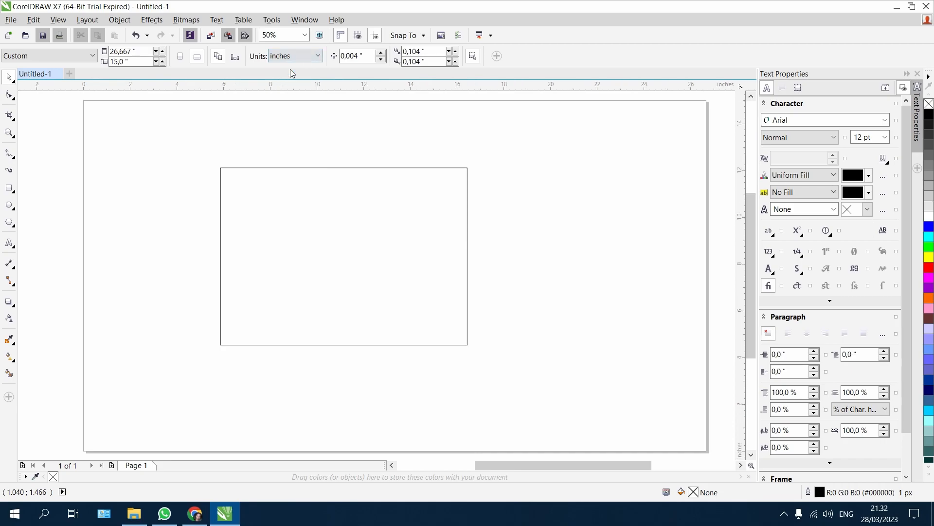
Set the rectangle's width and height to 1 inch each for a 1:1 ratio, and deselect it
left_click(252, 169)
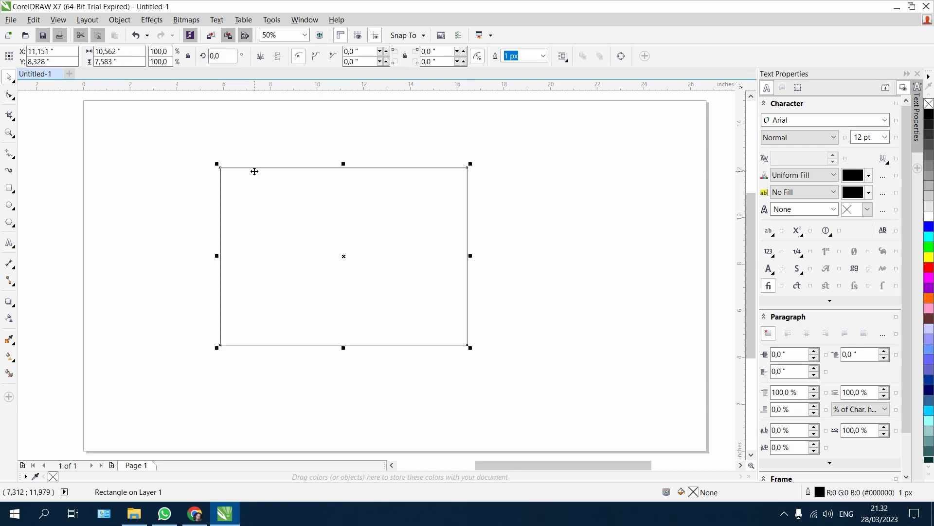
left_click(131, 52)
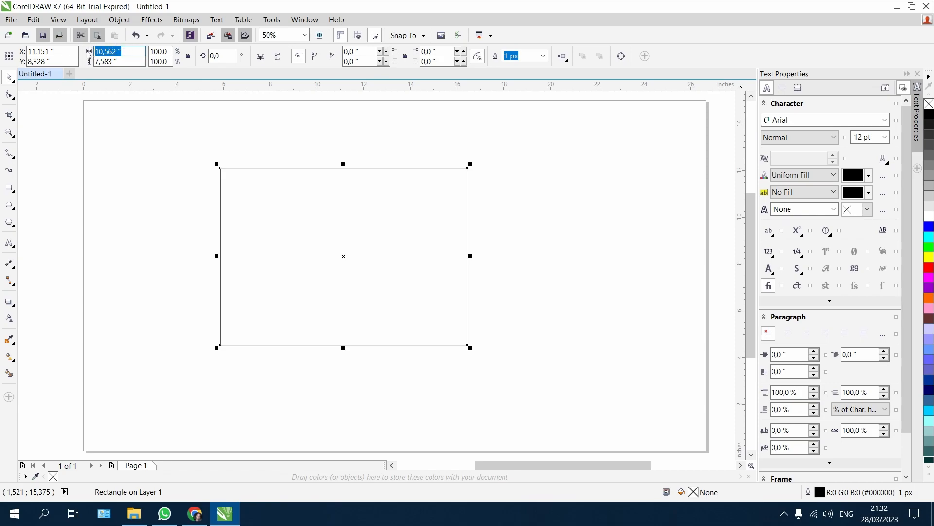
type("1")
left_click(132, 61)
type("1")
left_click(149, 117)
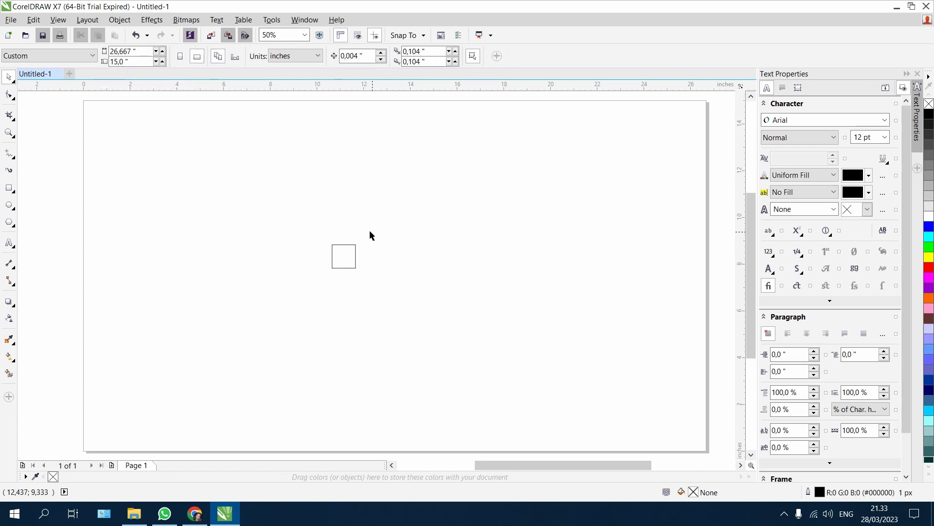
Scale the small square proportionally to about 7.87 inches per side and move it to the page's upper left area
left_click(339, 247)
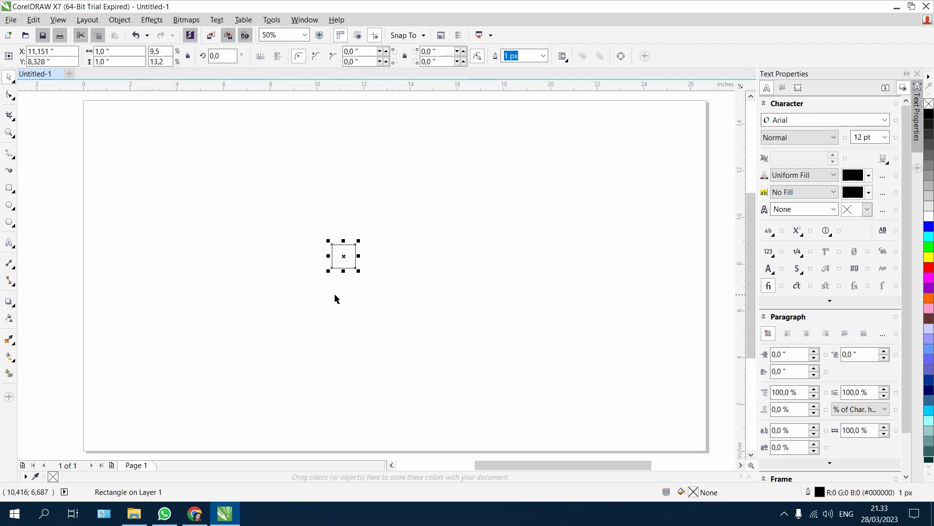
left_click(188, 58)
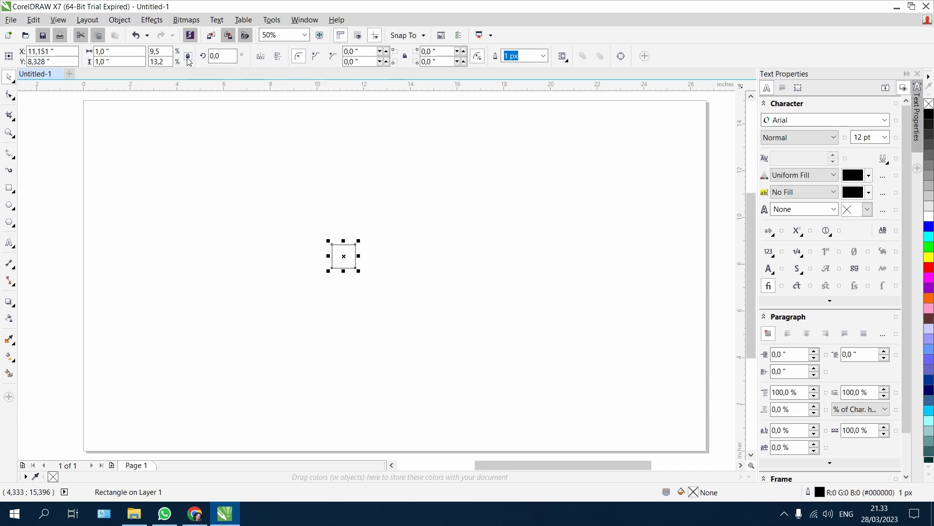
left_click_drag(359, 271, 522, 433)
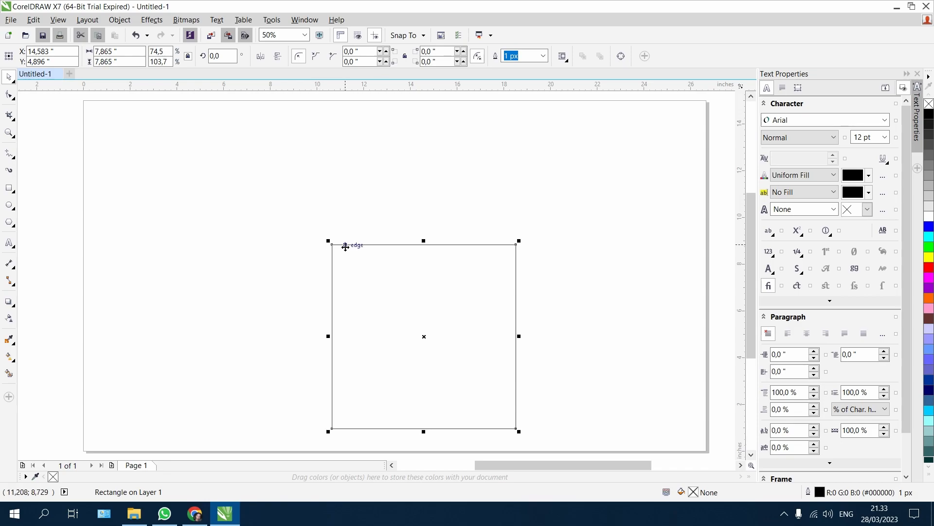
left_click_drag(345, 246, 193, 144)
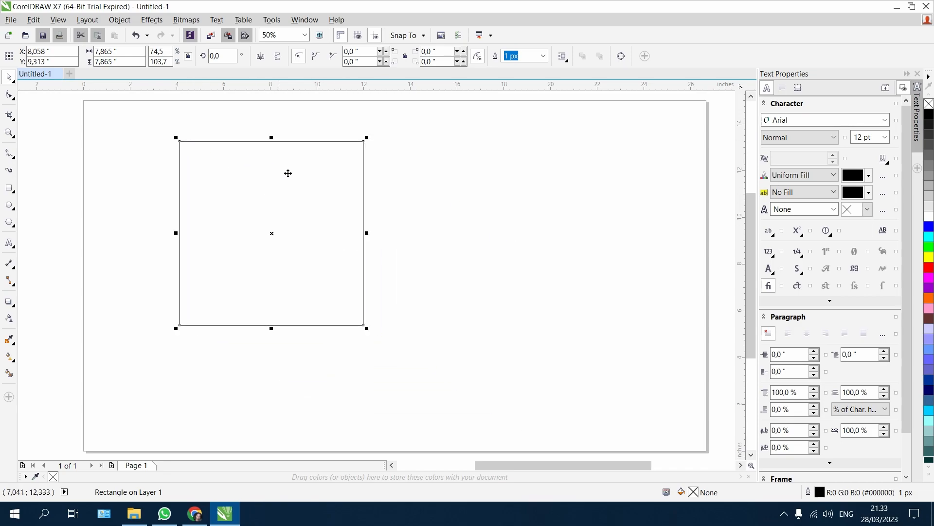
left_click(419, 183)
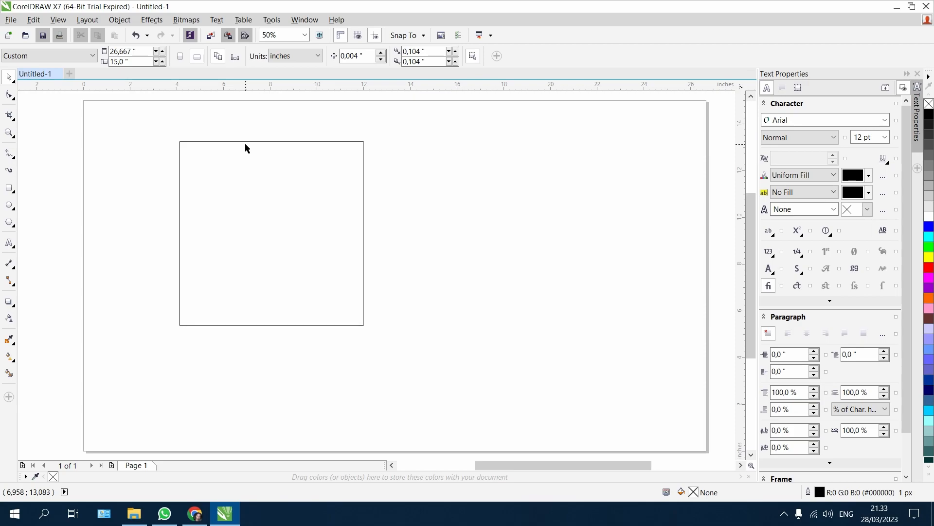
Shift the square slightly to the right, resize it to 16 inches wide by 9 inches high, and deselect it
left_click_drag(237, 141, 330, 146)
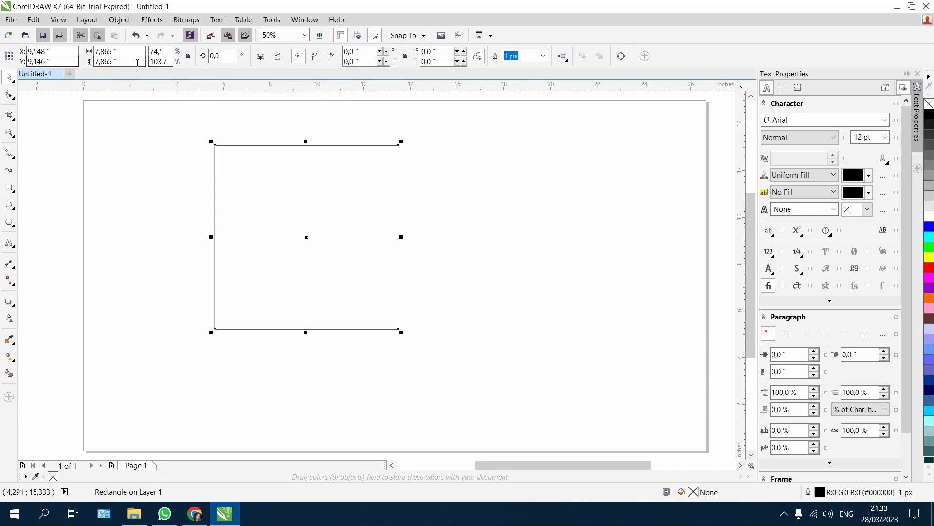
left_click(126, 48)
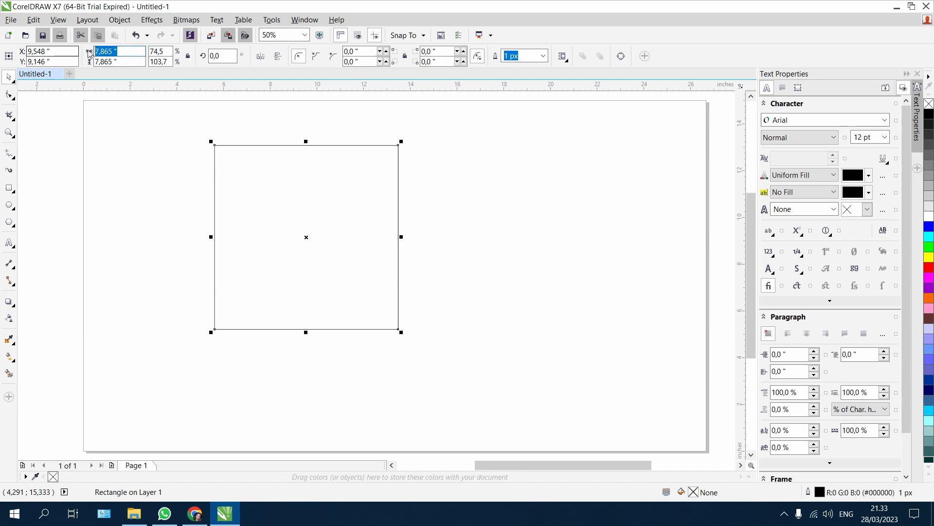
type("16")
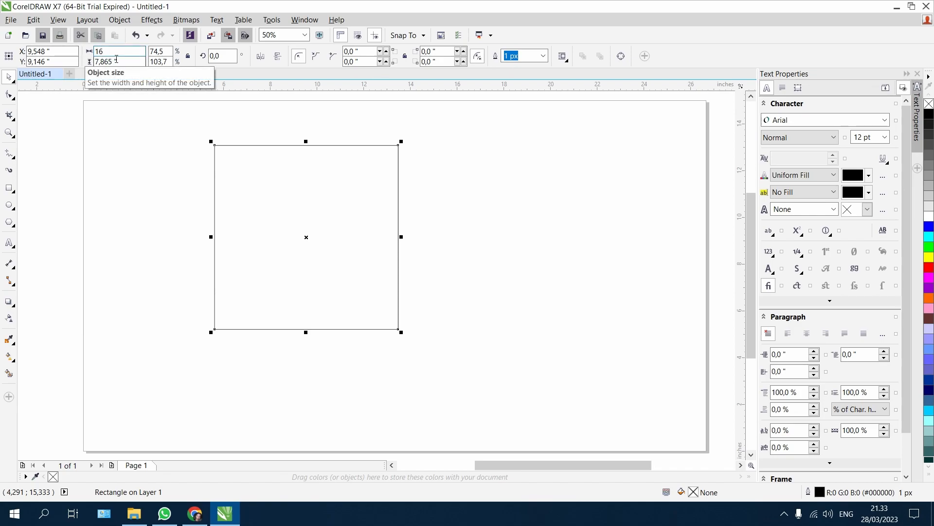
key("Tab")
type("9")
key("Return")
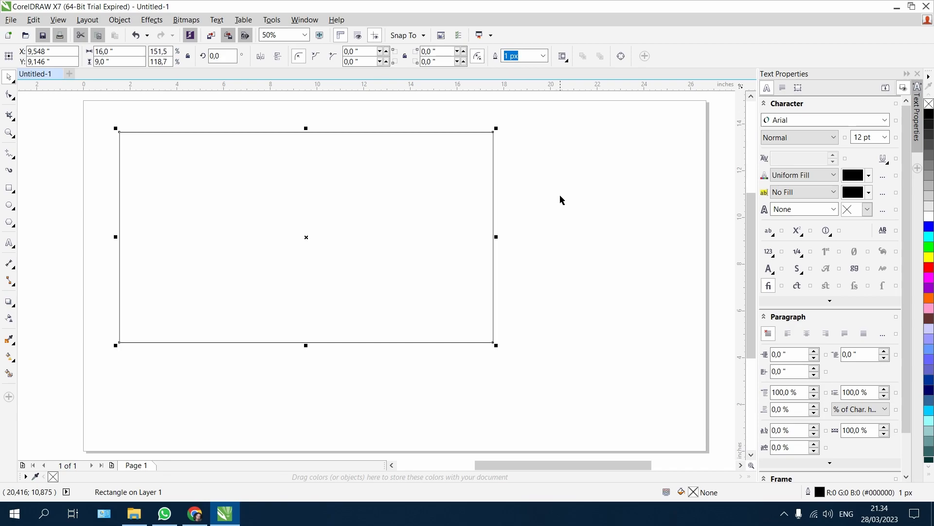
left_click(417, 141)
Add the artistic text "16:9" in the empty area to the right of the rectangle
left_click(9, 243)
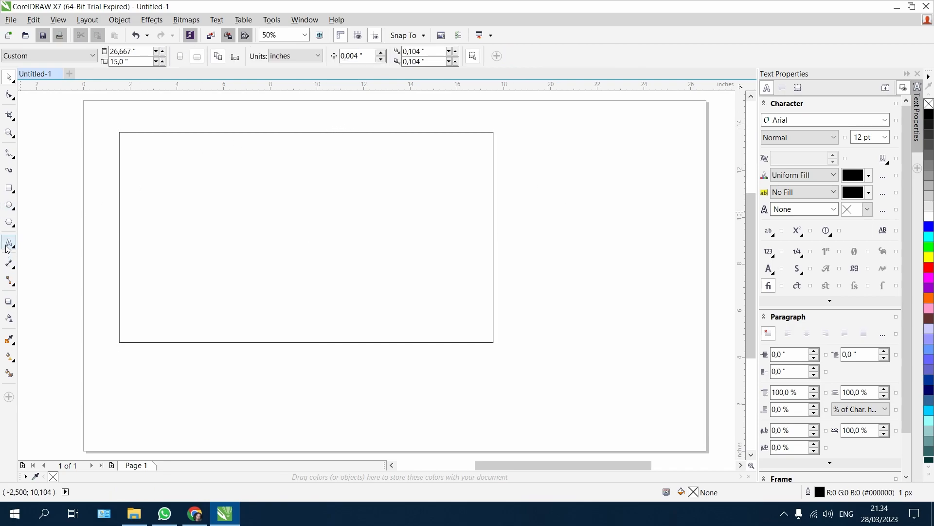
left_click(548, 215)
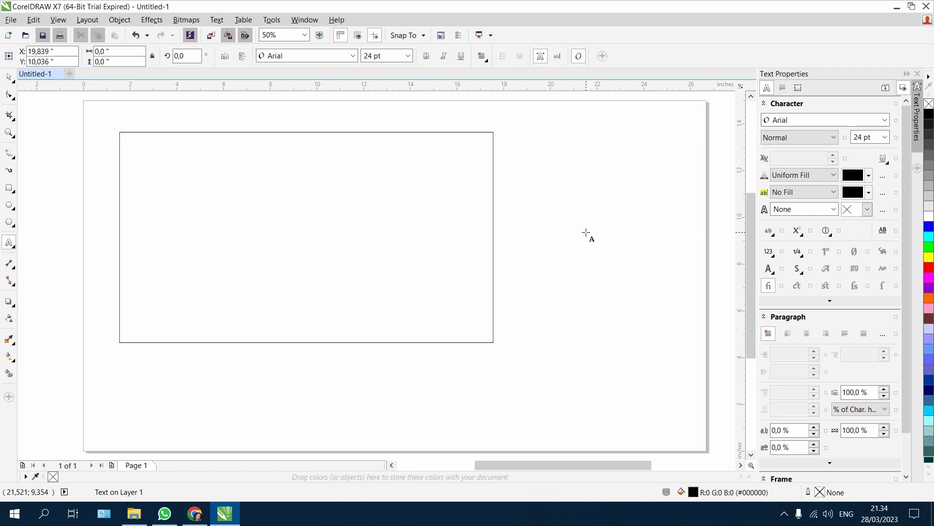
type("16:9")
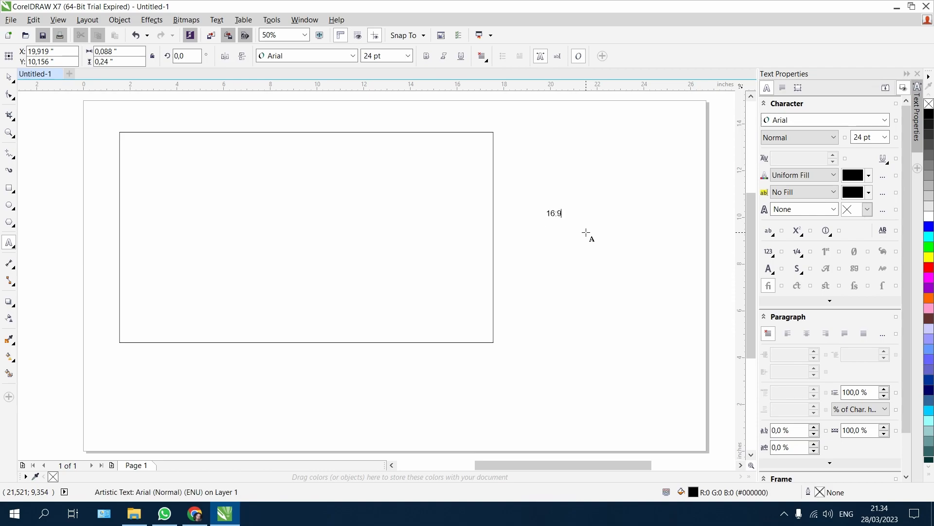
key("Escape")
left_click(9, 78)
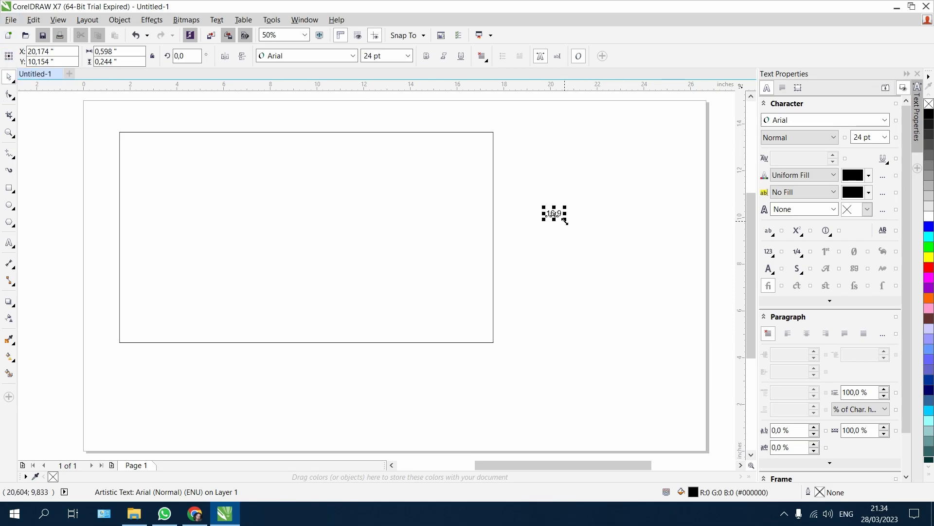
Enlarge the "16:9" text to about 264 pt and place it beside the rectangle's upper right corner
left_click_drag(565, 220, 632, 273)
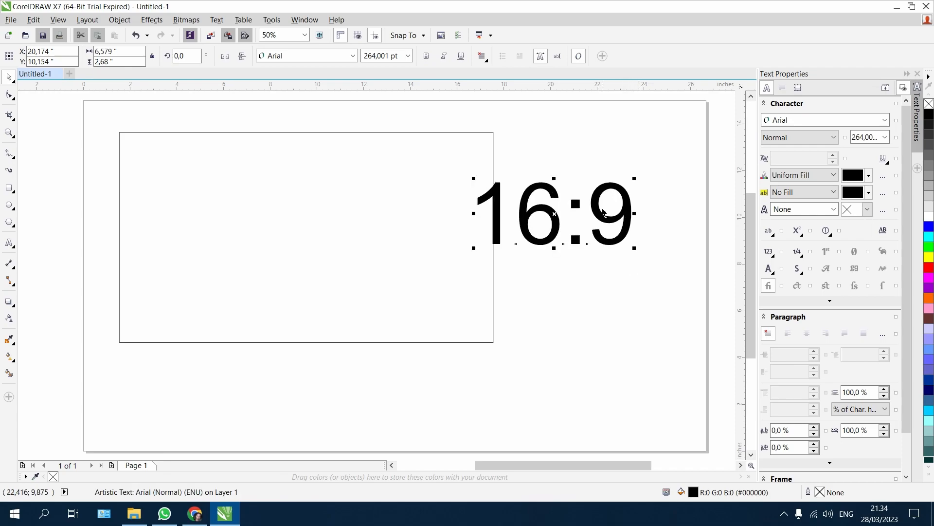
left_click_drag(531, 191, 605, 140)
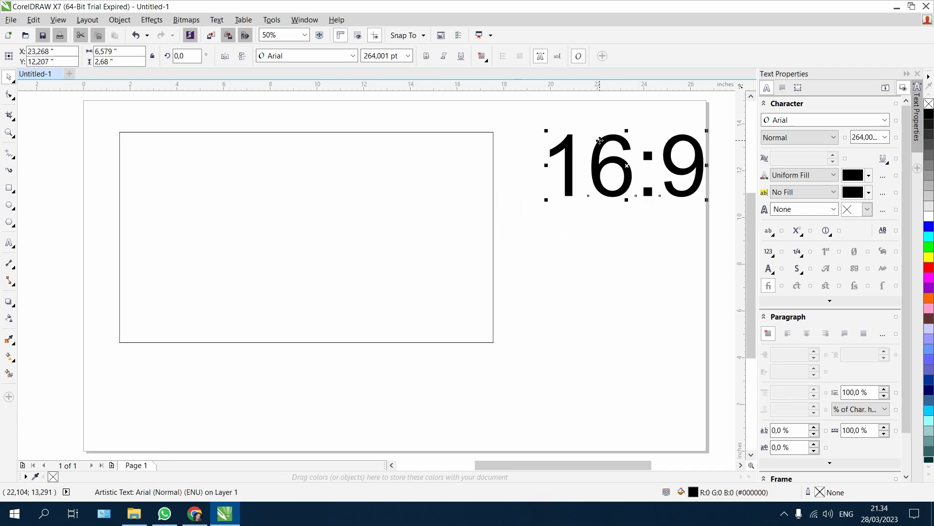
right_click(602, 143)
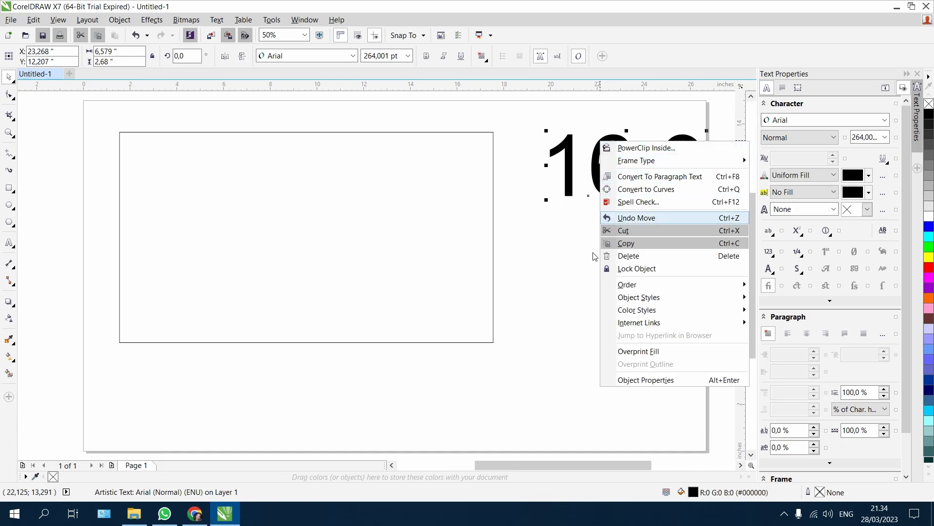
left_click(580, 240)
left_click_drag(601, 142, 577, 151)
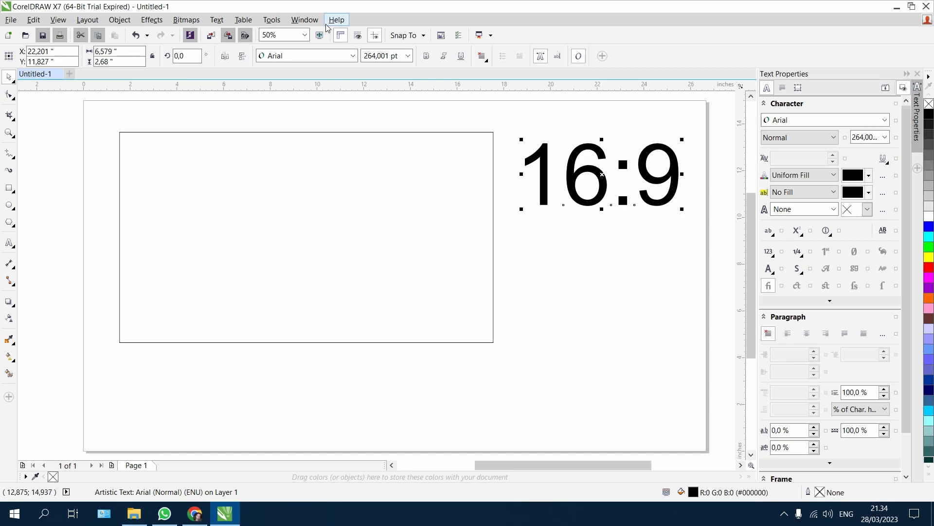
Edit the ratio label beside the rectangle to read "1:1" and deselect it
double_click(579, 150)
key("Delete")
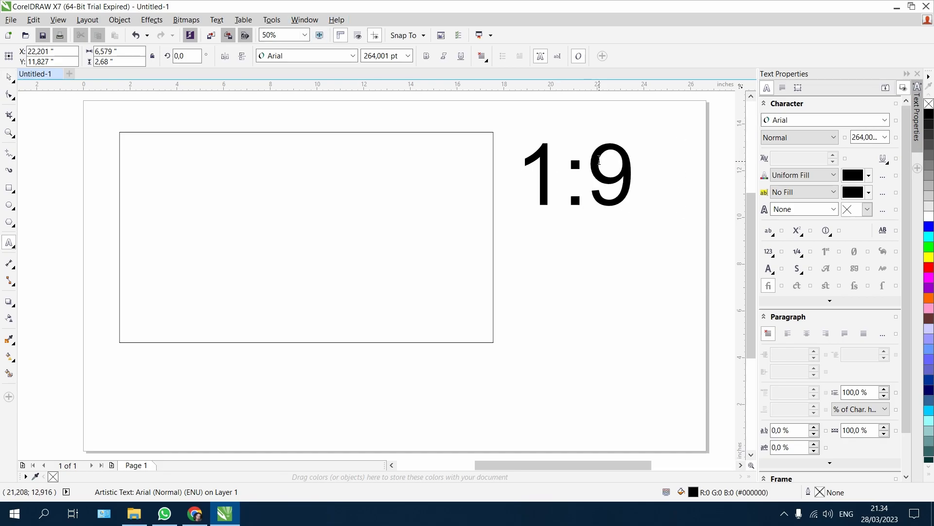
key("Delete")
key("Delete")
type(":1")
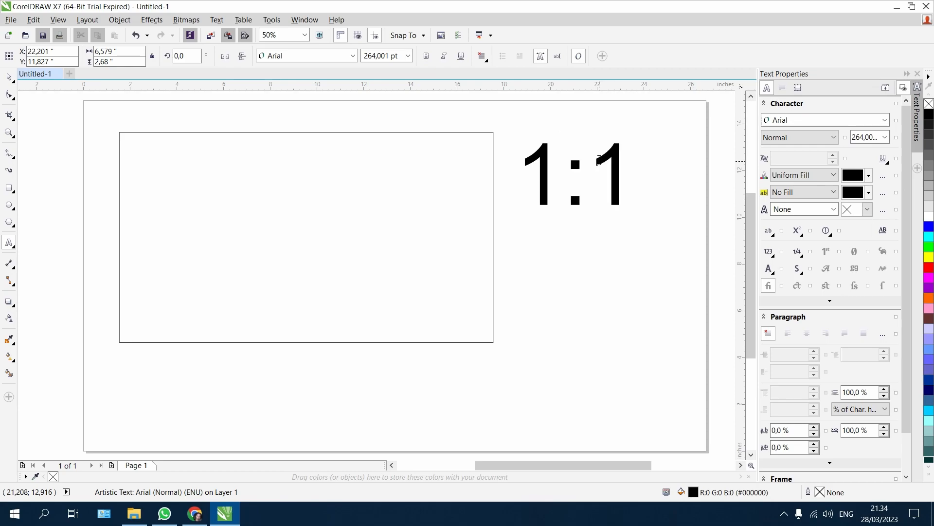
left_click(9, 77)
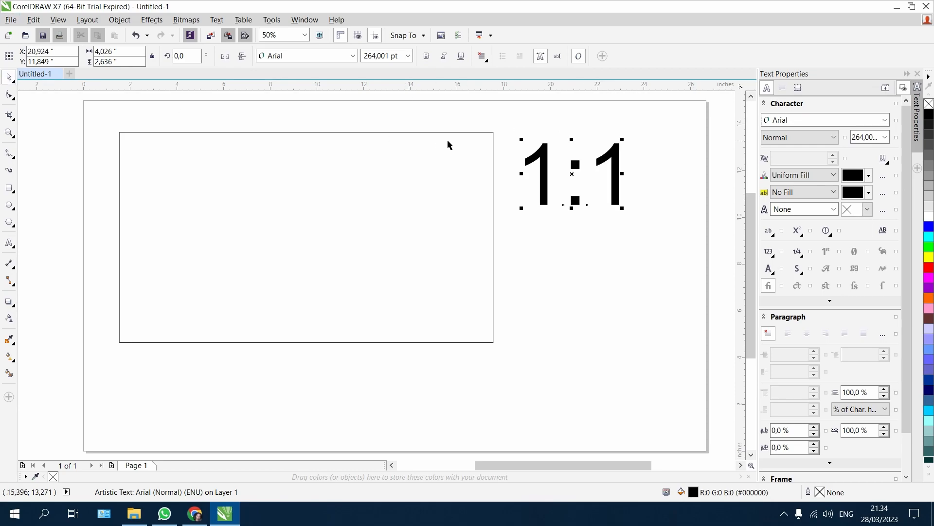
left_click(525, 116)
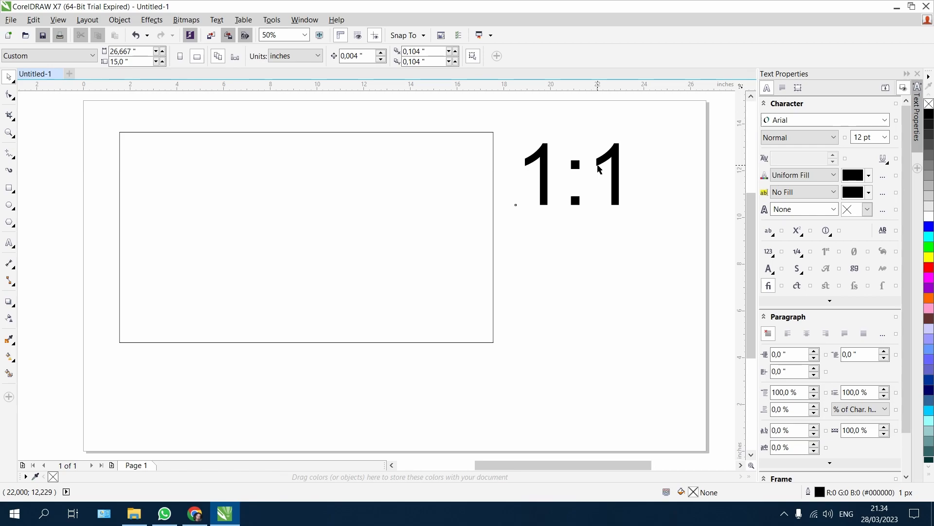
Resize the 16 by 9 rectangle to 1 by 1 inch, and scale the square proportionally to about 3.09 inches per side
left_click(364, 132)
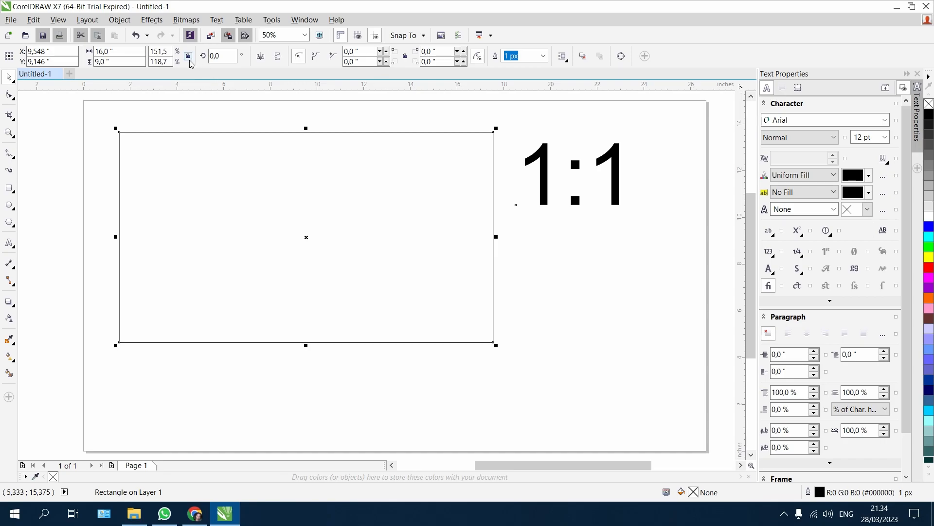
left_click(127, 52)
type("11")
key("BackSpace")
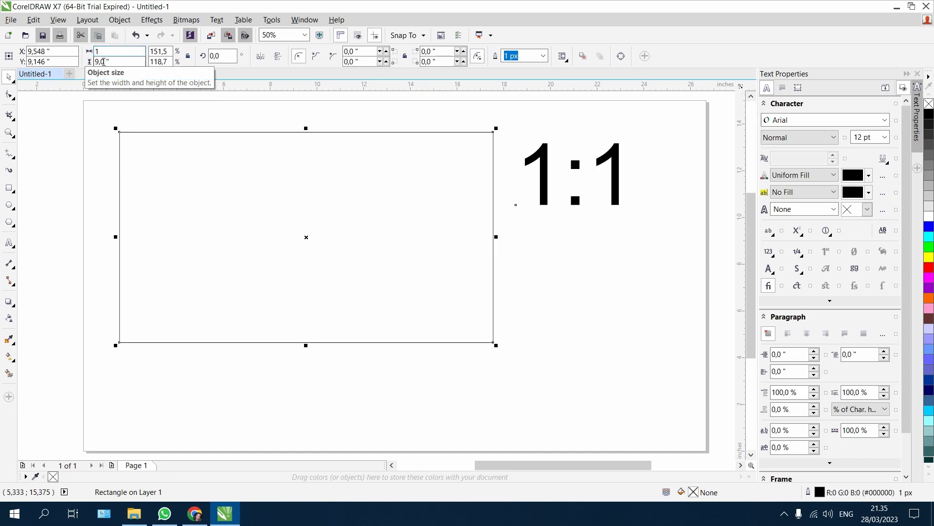
left_click(110, 63)
type("1")
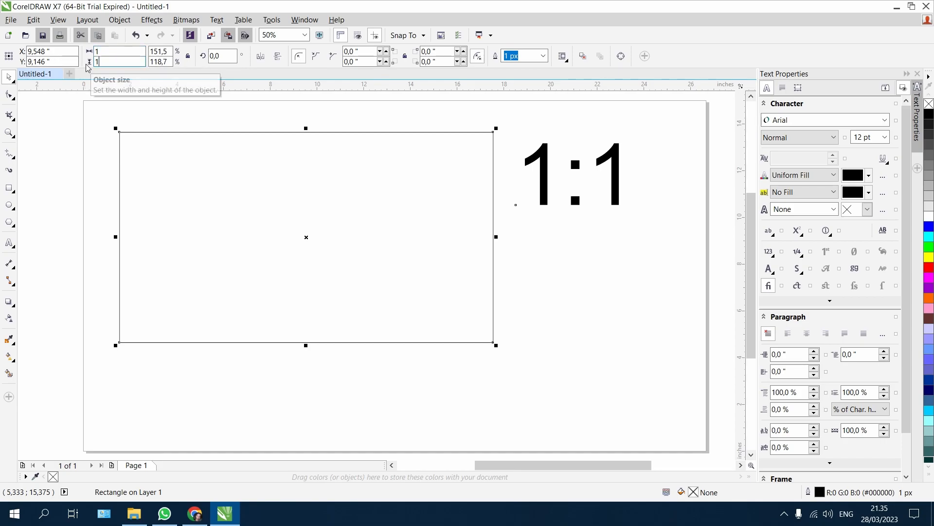
key("Return")
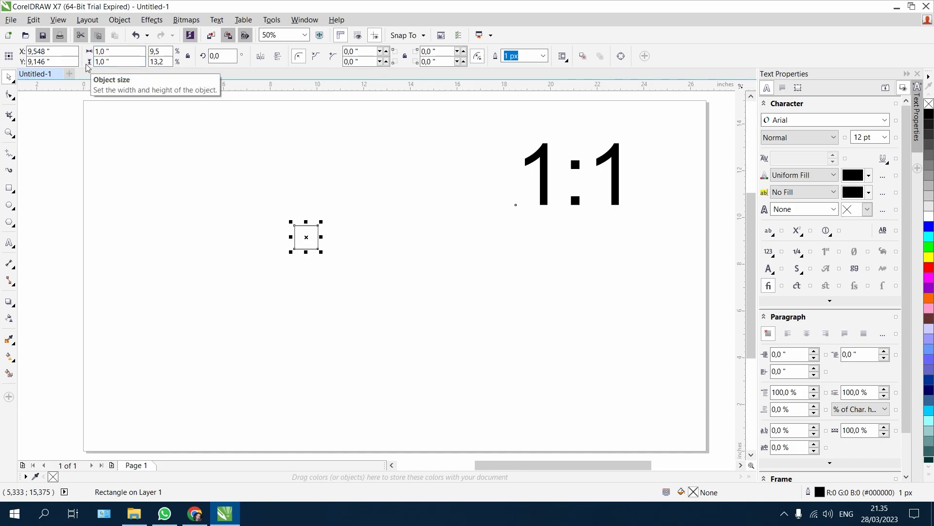
left_click(186, 60)
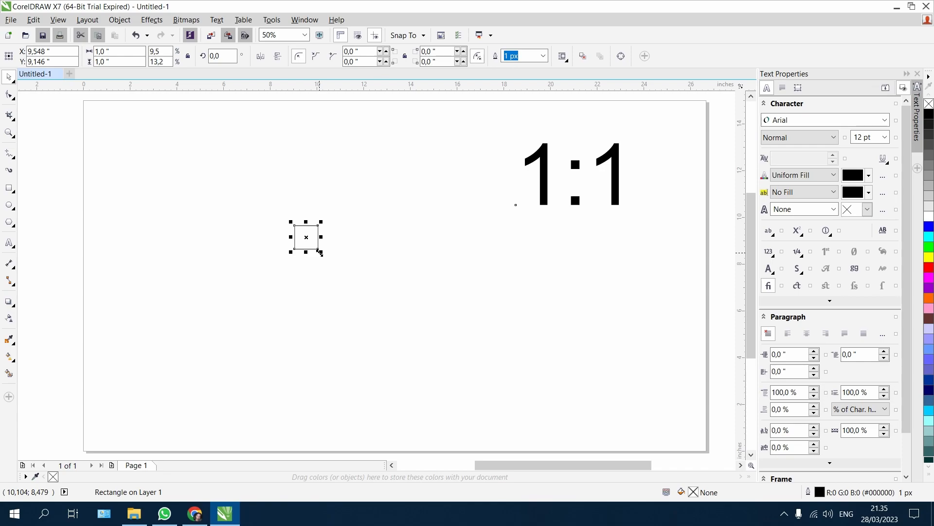
left_click_drag(319, 253, 388, 305)
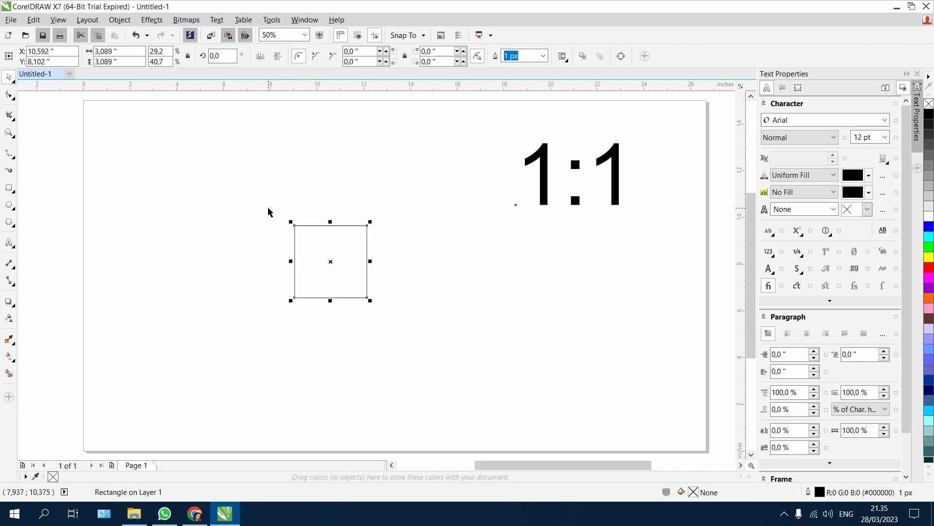
Move the square to the page's upper left area, then delete both the square and the "1:1" label
left_click_drag(315, 230, 204, 147)
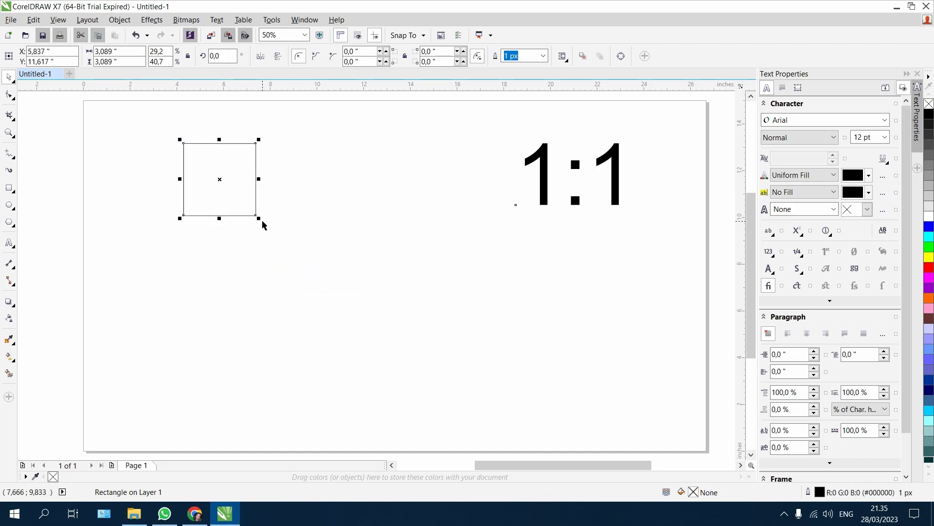
left_click(187, 56)
key("Delete")
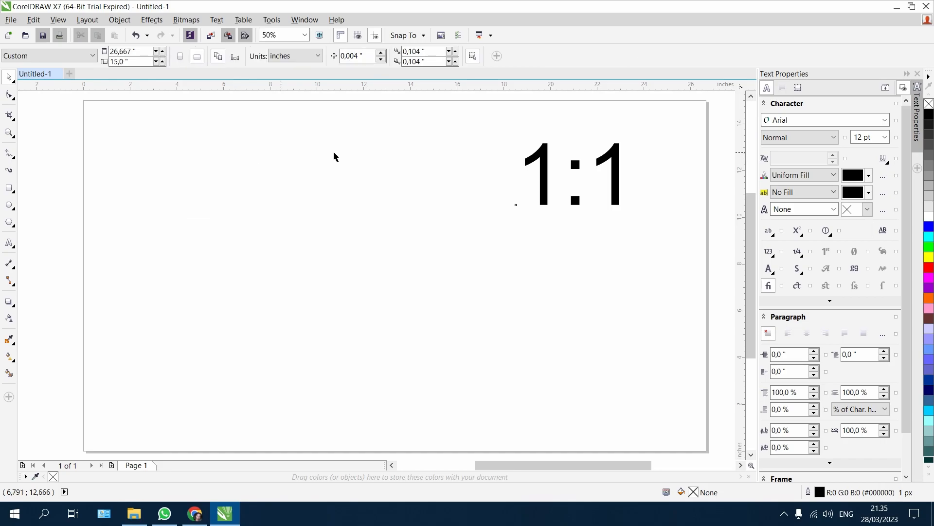
left_click(562, 176)
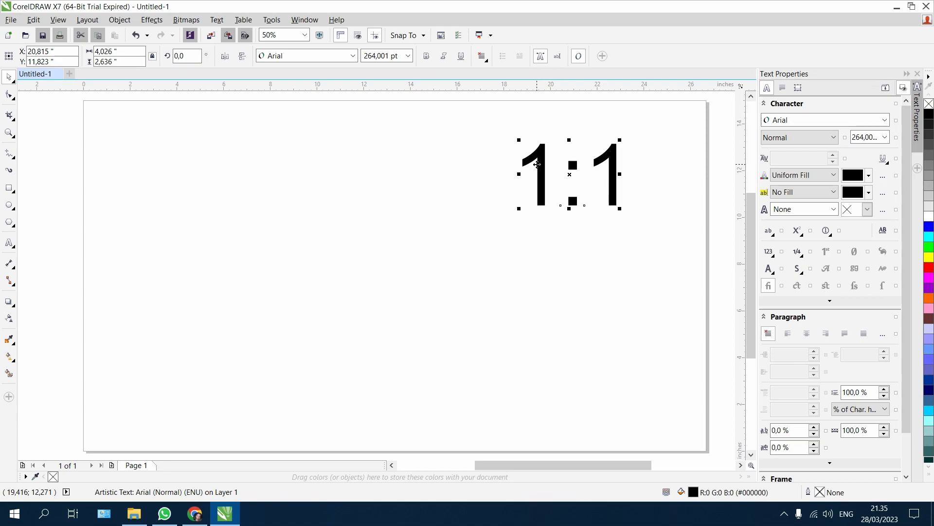
key("Delete")
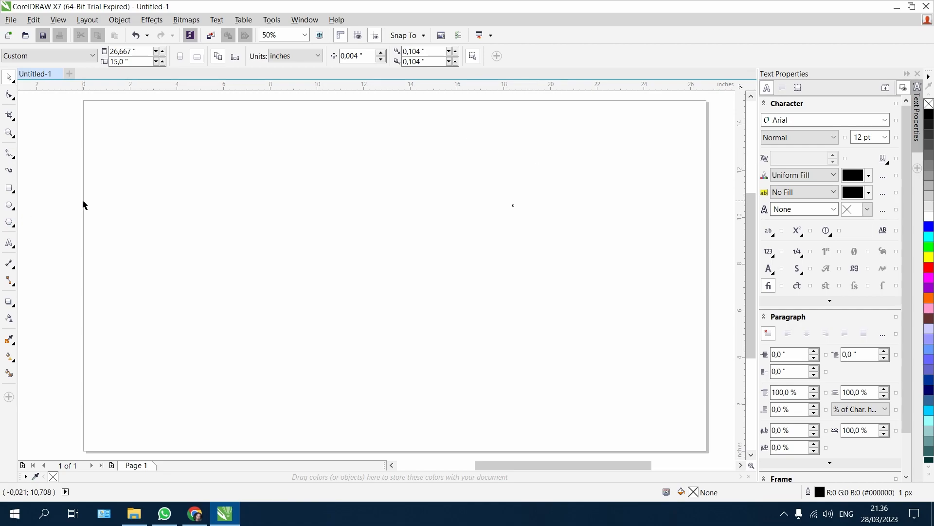
Draw a rectangle about 12.69 by 6.77 inches in the left half of the empty page and deselect it
left_click(14, 190)
left_click_drag(134, 176, 431, 335)
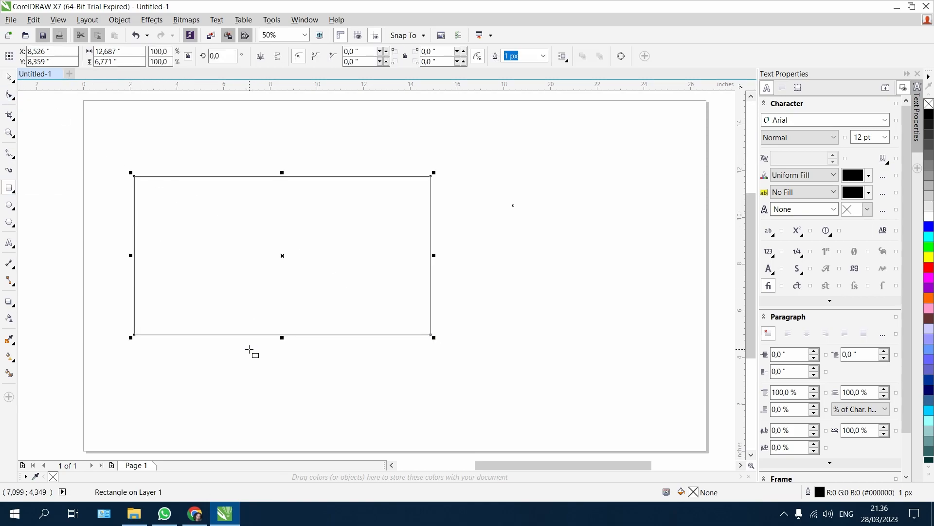
left_click(9, 77)
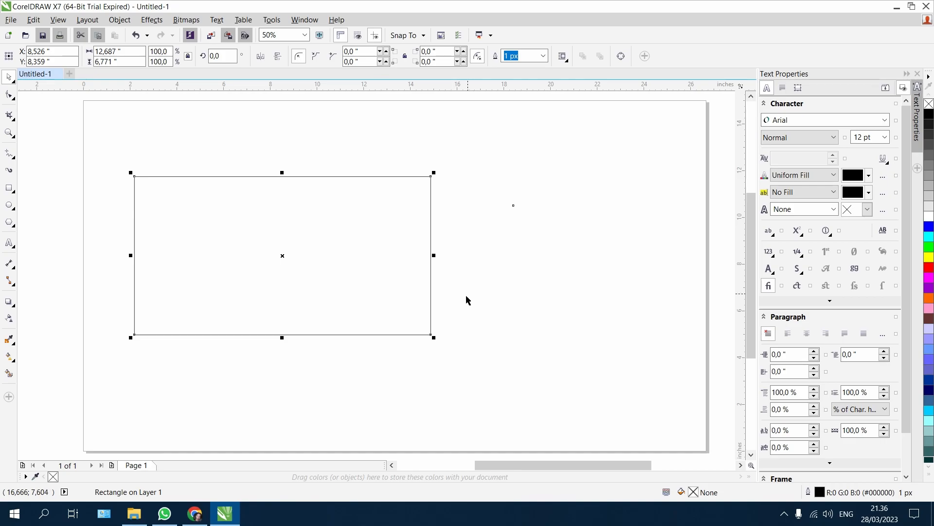
left_click(145, 124)
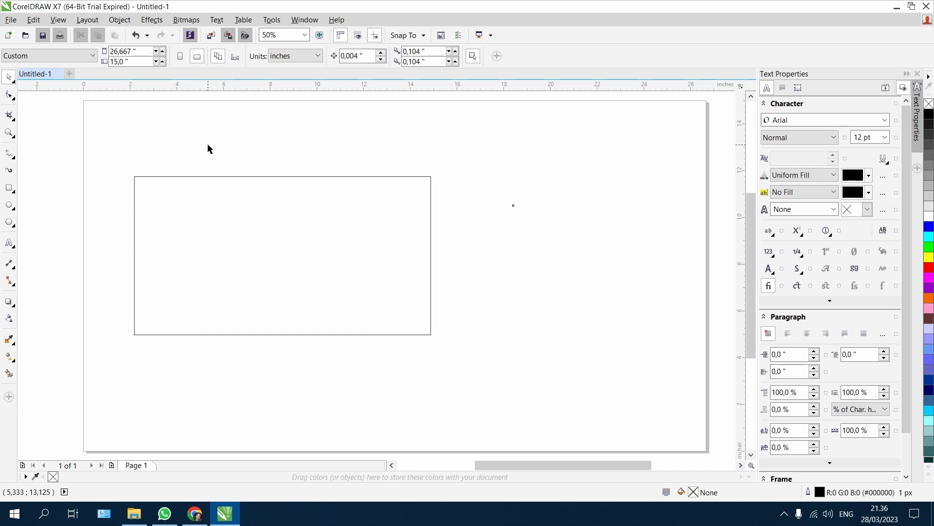
Switch the document units to meters and set the rectangle's width to 3 m
left_click(291, 59)
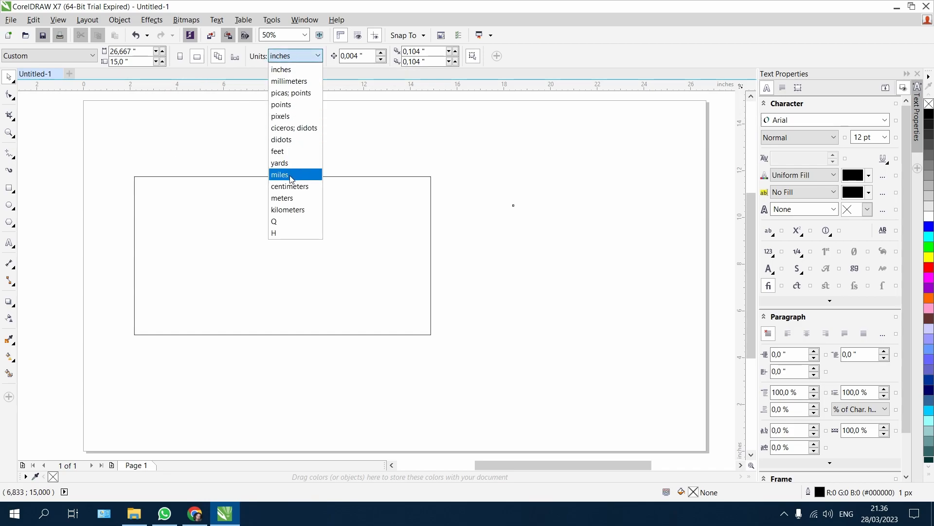
left_click(286, 200)
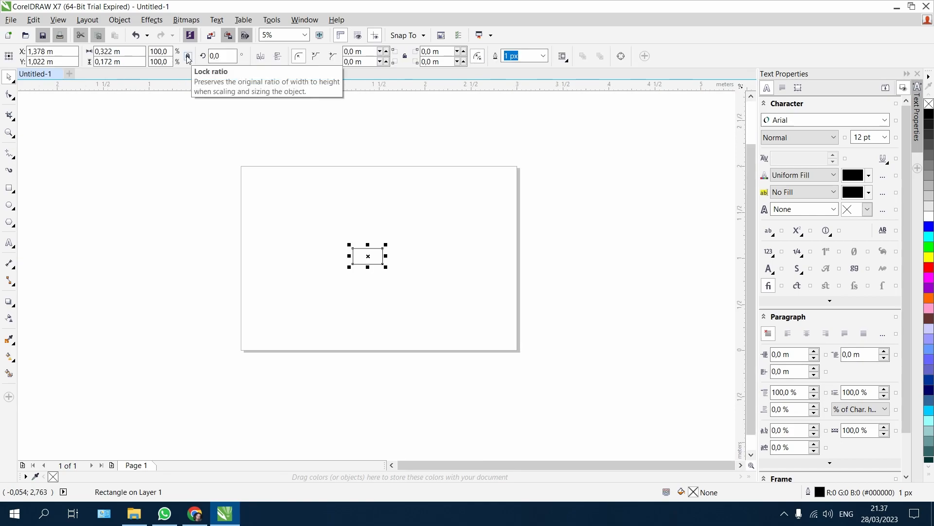
double_click(136, 51)
type("3")
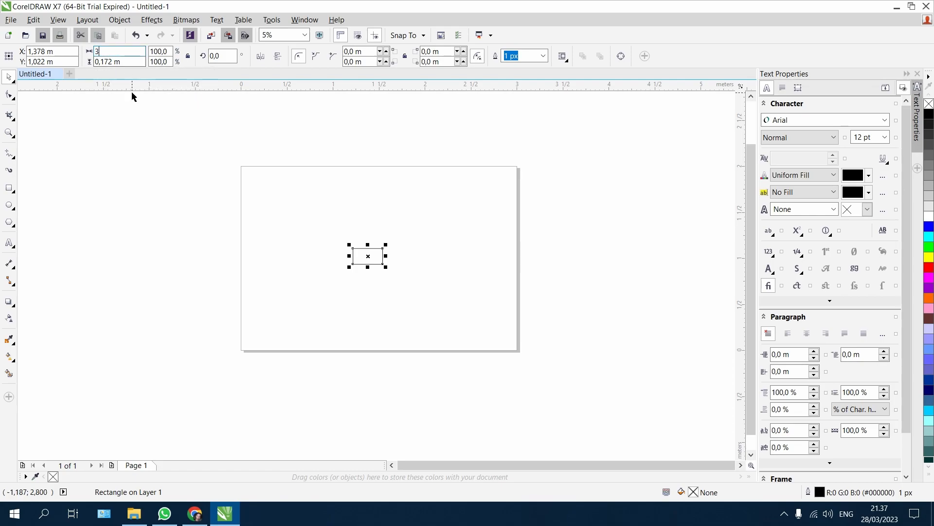
left_click(132, 96)
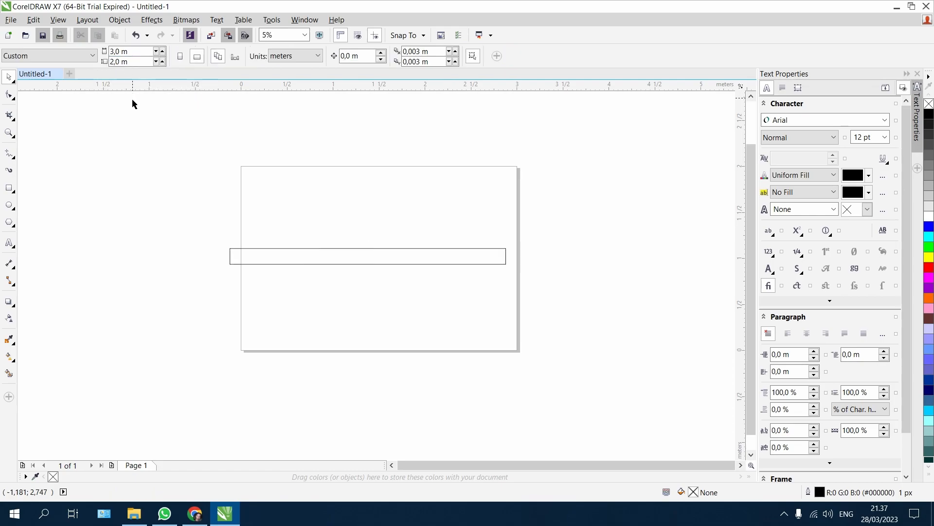
Set the 3 m wide rectangle's height to 2 m and select the enlarged rectangle by its outline
left_click(313, 249)
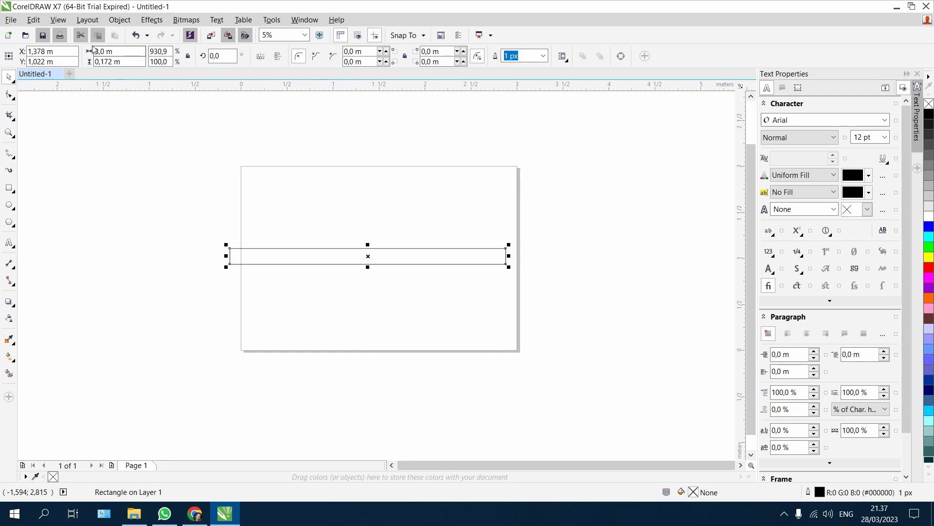
double_click(131, 62)
type("2")
key("Return")
left_click(326, 208)
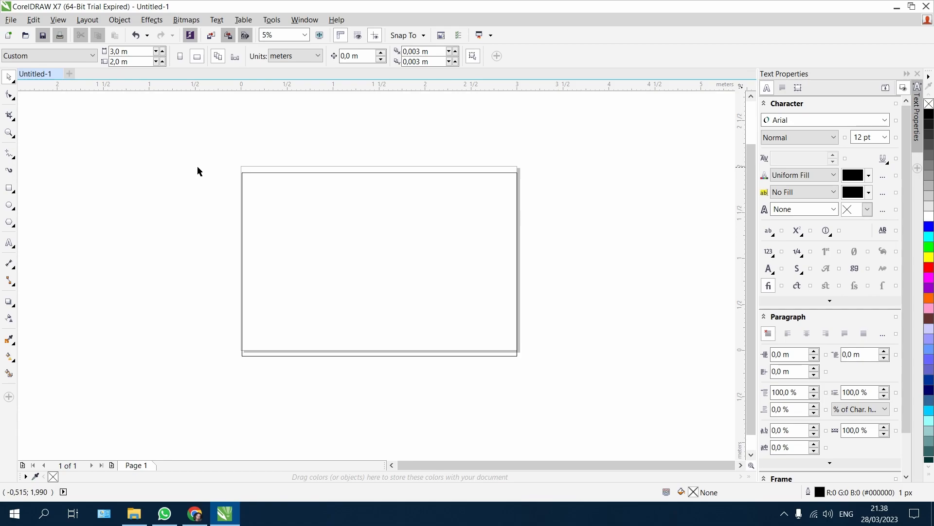
left_click(267, 174)
left_click(268, 174)
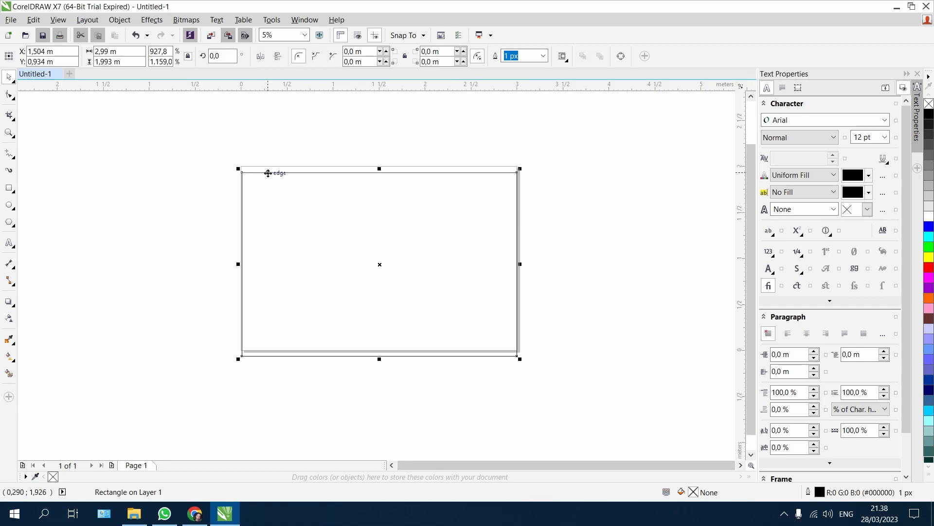